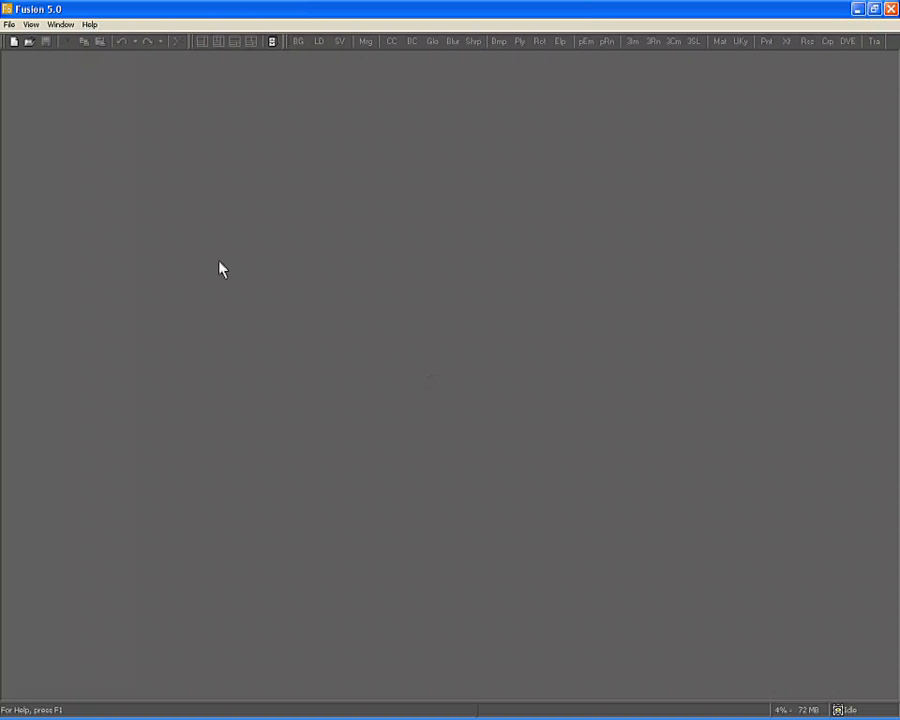
Step: Choose PAL / SECAM (D1) as the default frame format in the global preferences for new flows
left_click(10, 24)
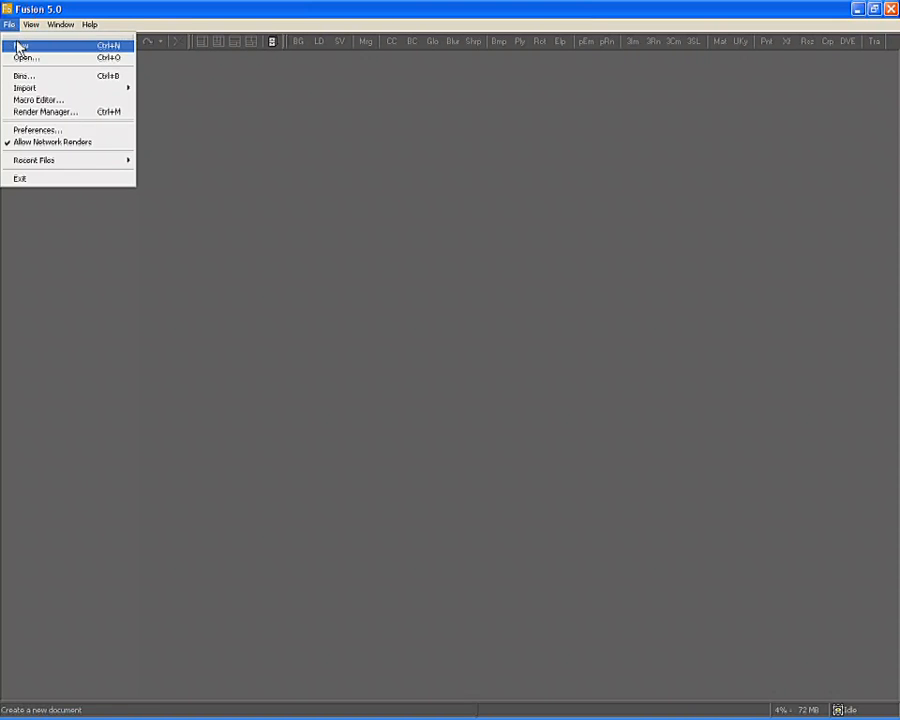
left_click(37, 134)
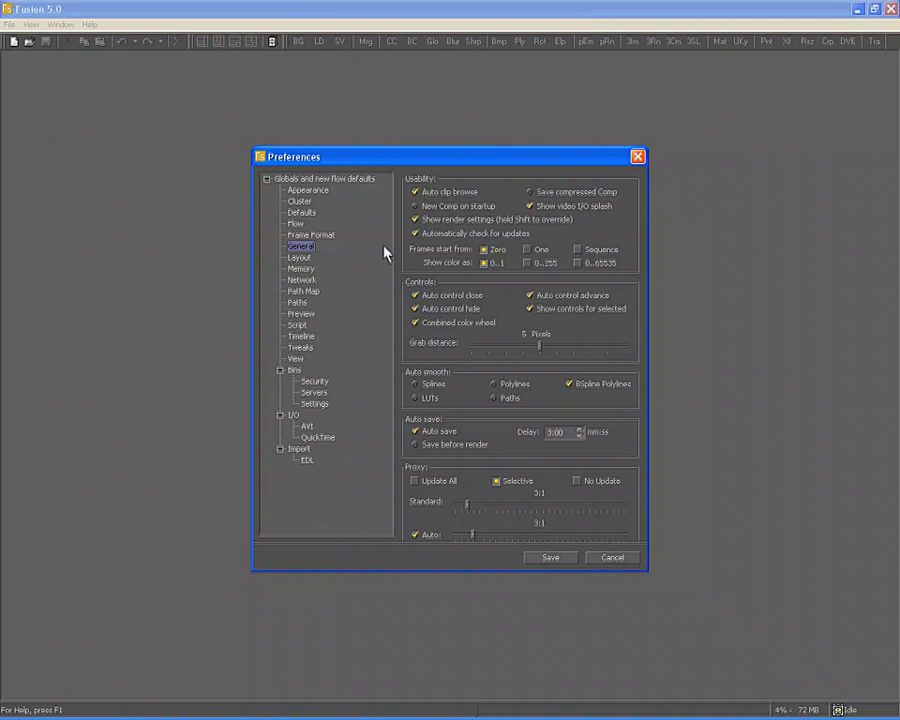
left_click(267, 180)
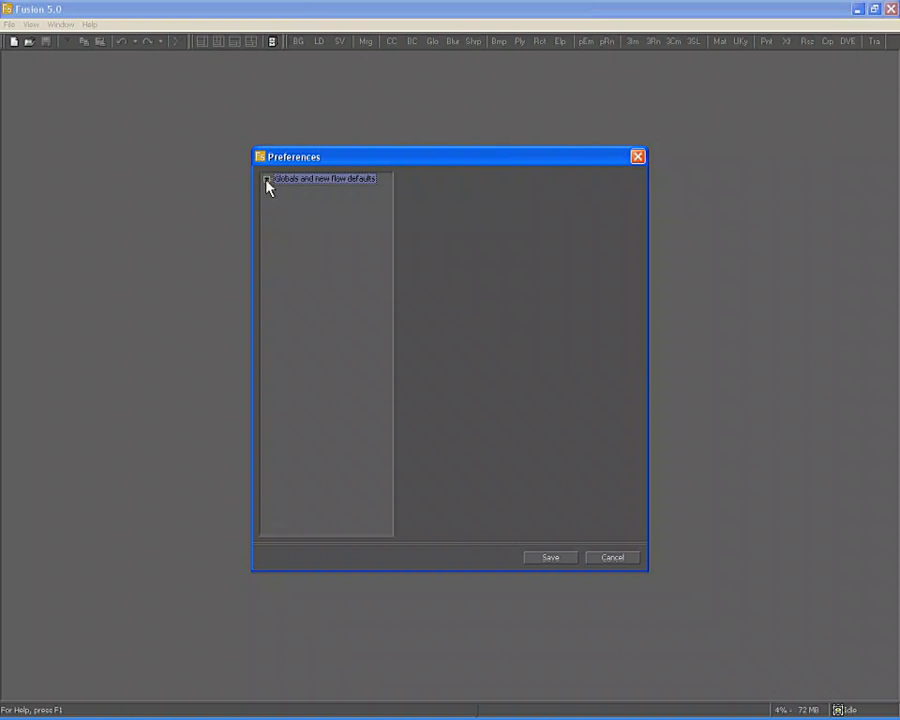
left_click(267, 180)
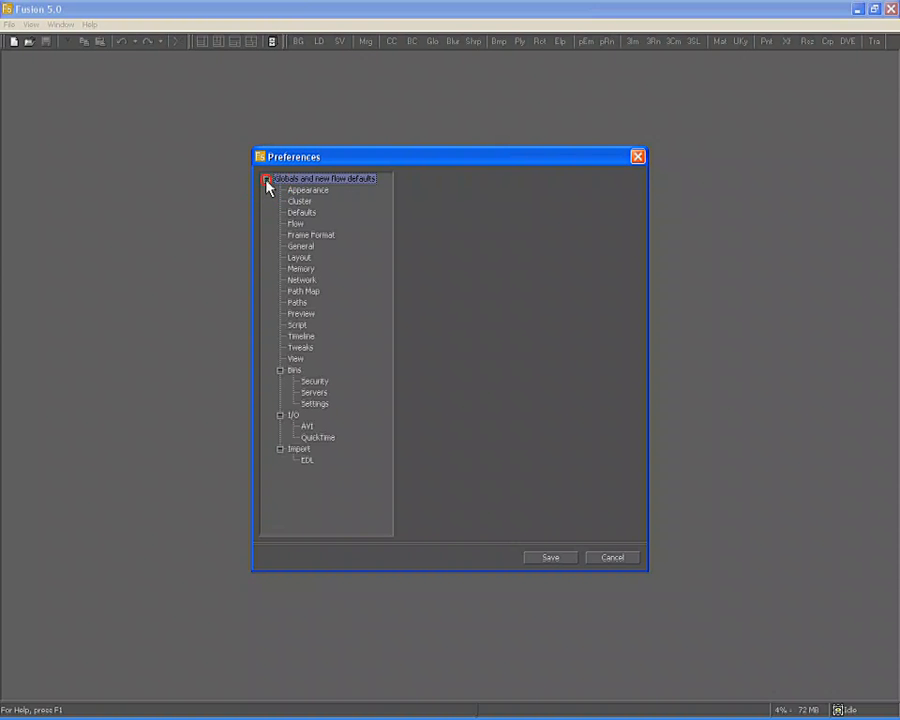
left_click(310, 236)
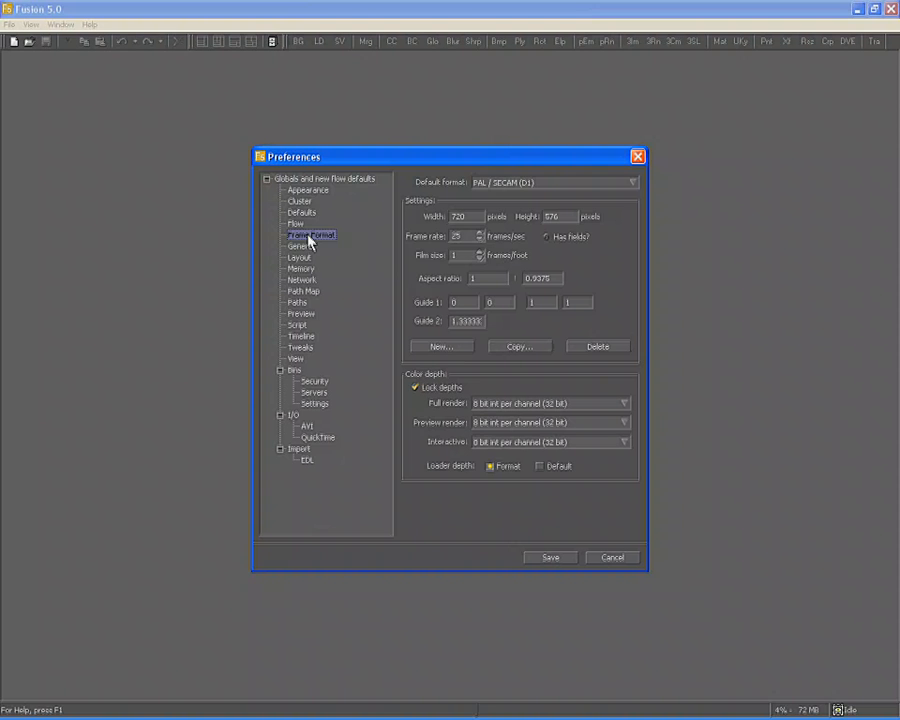
left_click(551, 184)
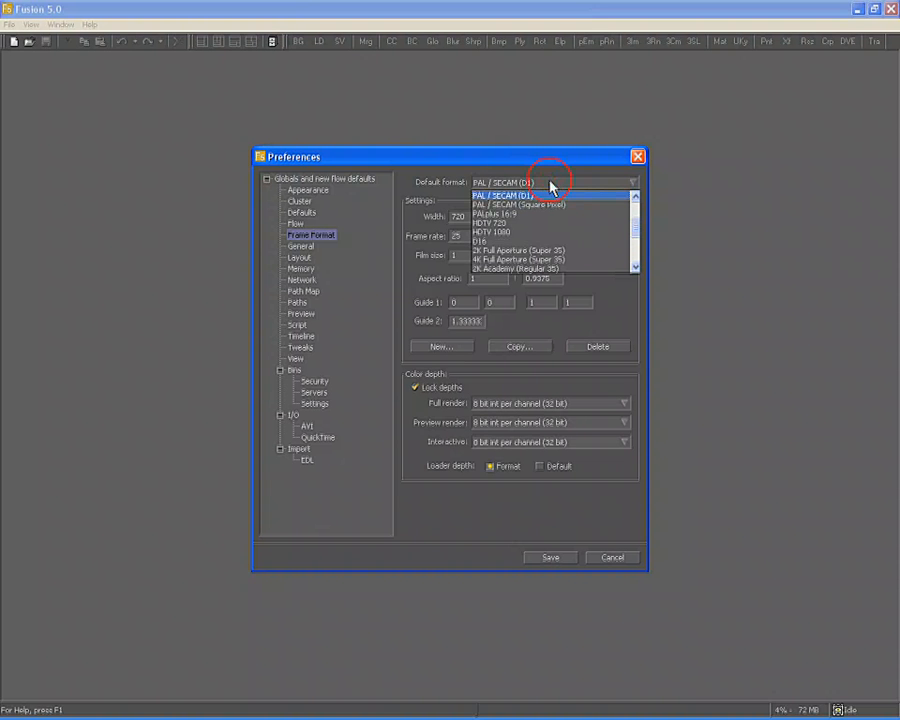
mouse_move(639, 237)
left_mouse_down()
mouse_move(638, 206)
mouse_move(637, 232)
left_mouse_up()
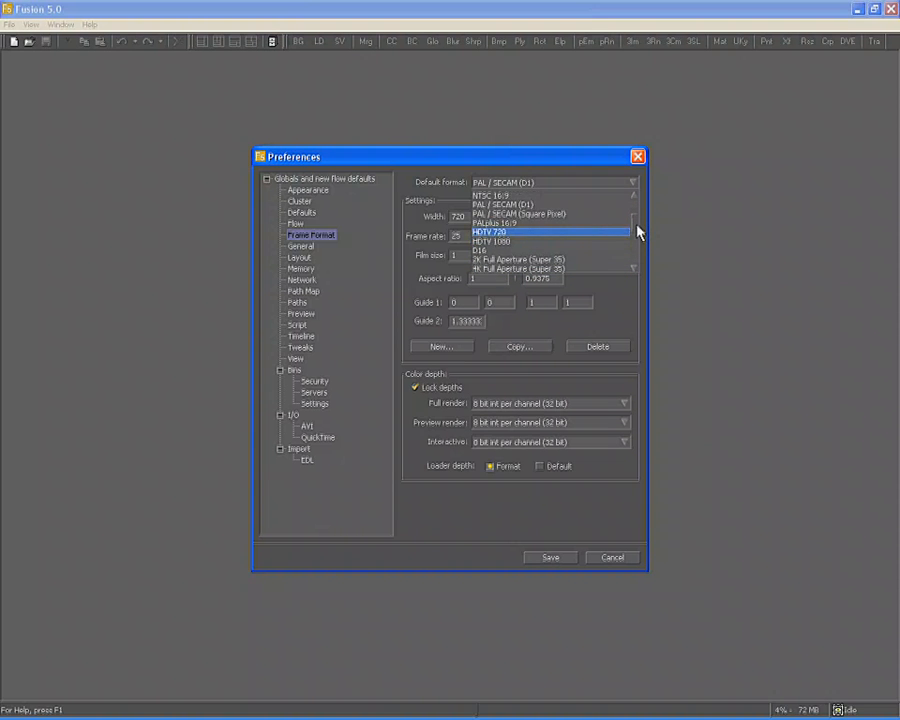
left_click(551, 205)
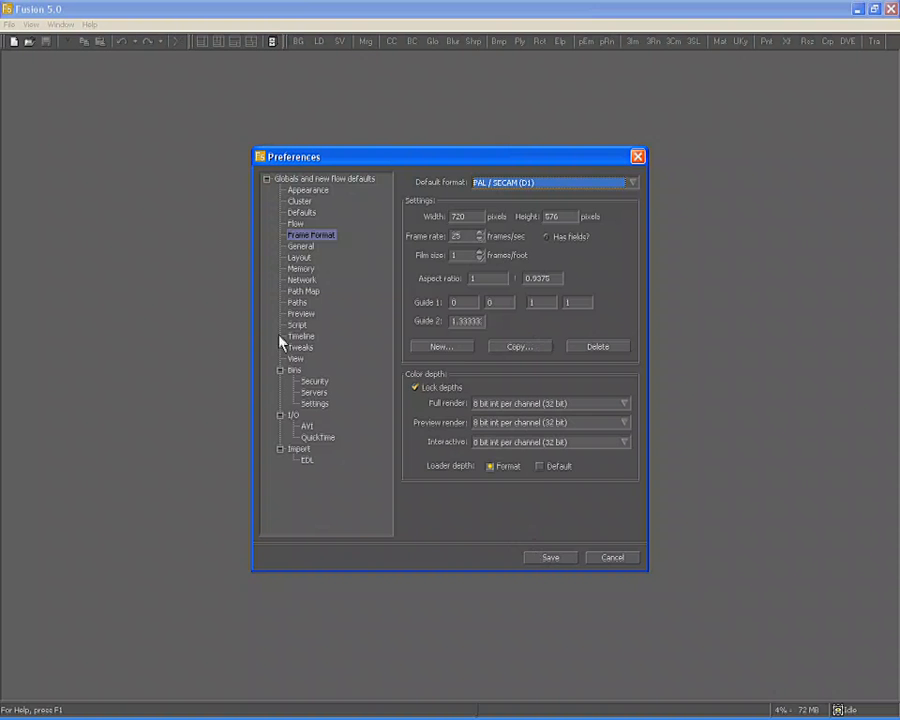
Step: Collapse the global preference categories and create a new composition
left_click(266, 180)
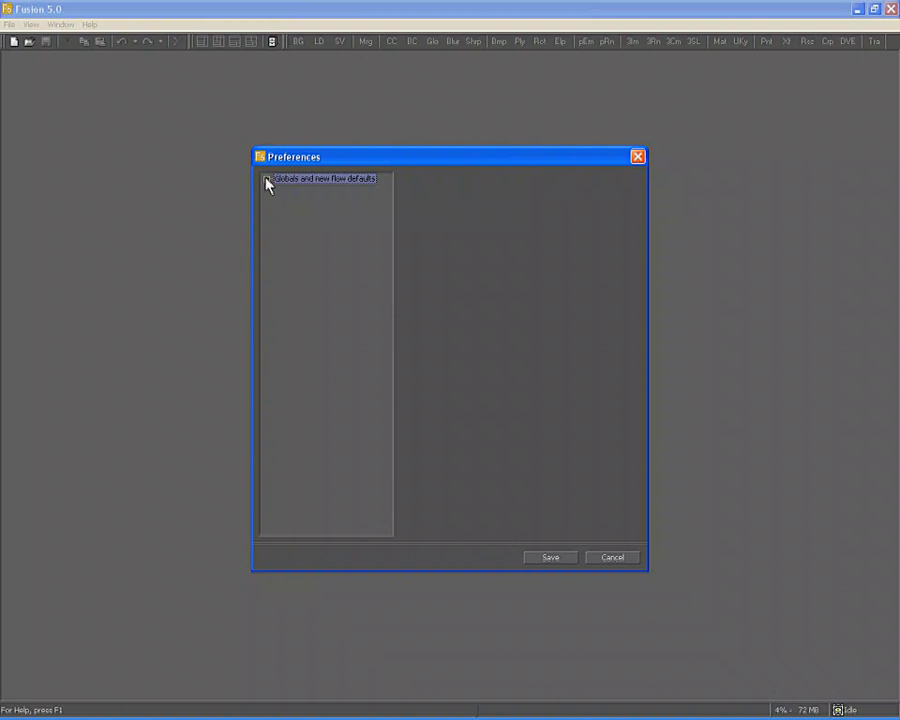
left_click(9, 24)
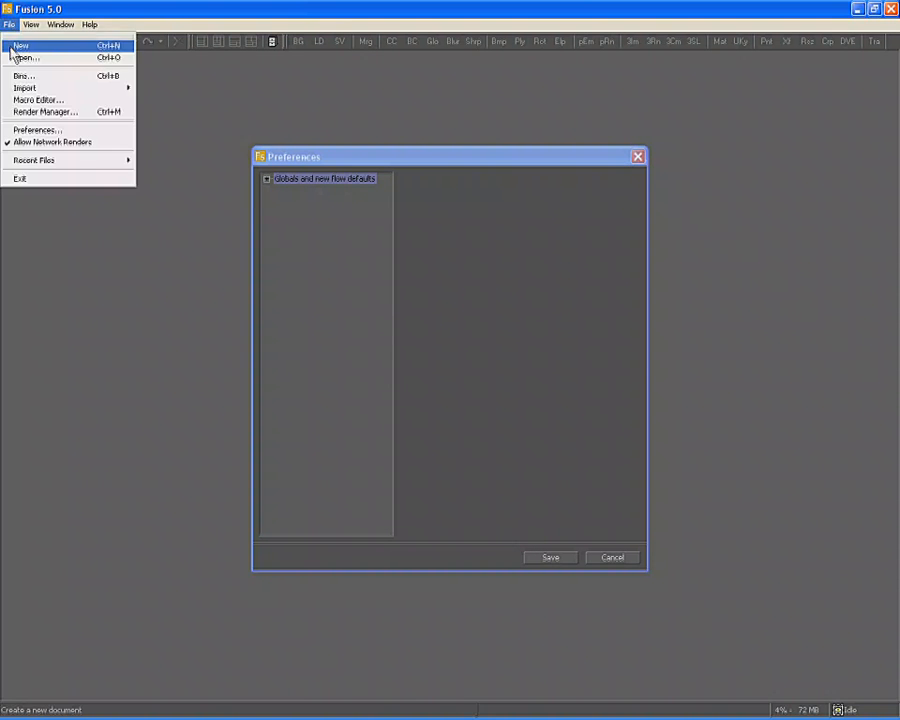
left_click(18, 46)
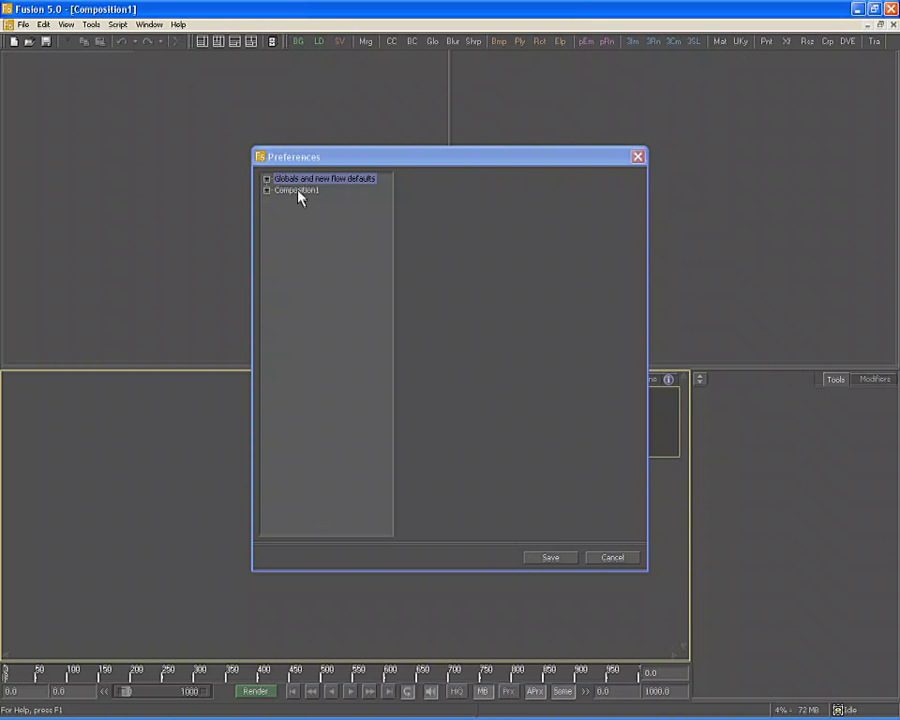
Step: Set the new composition's default frame format to NTSC (D1) and save the preferences
left_click(268, 191)
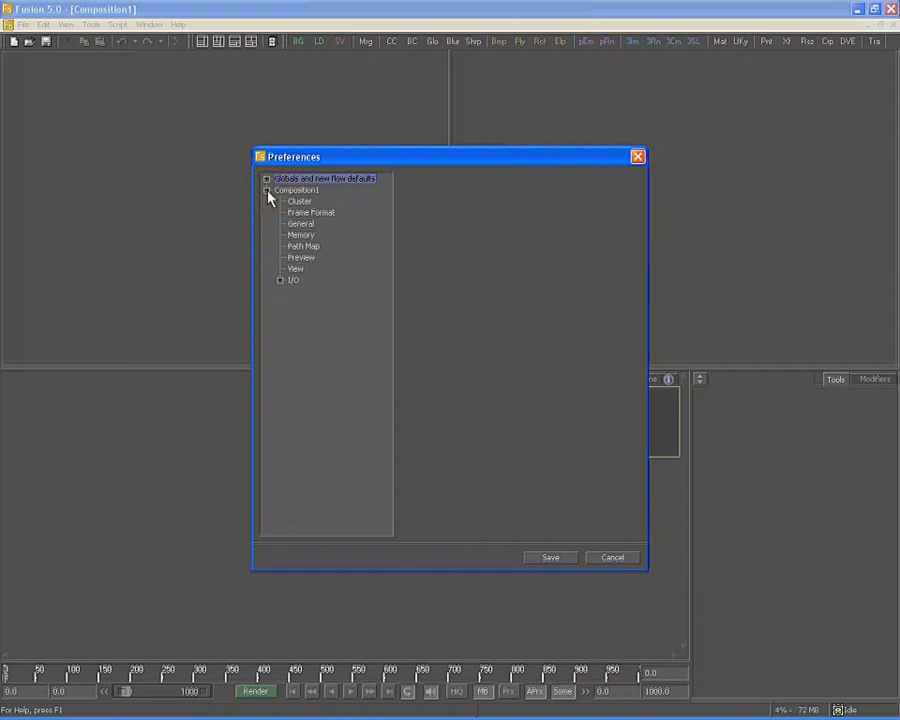
left_click(316, 216)
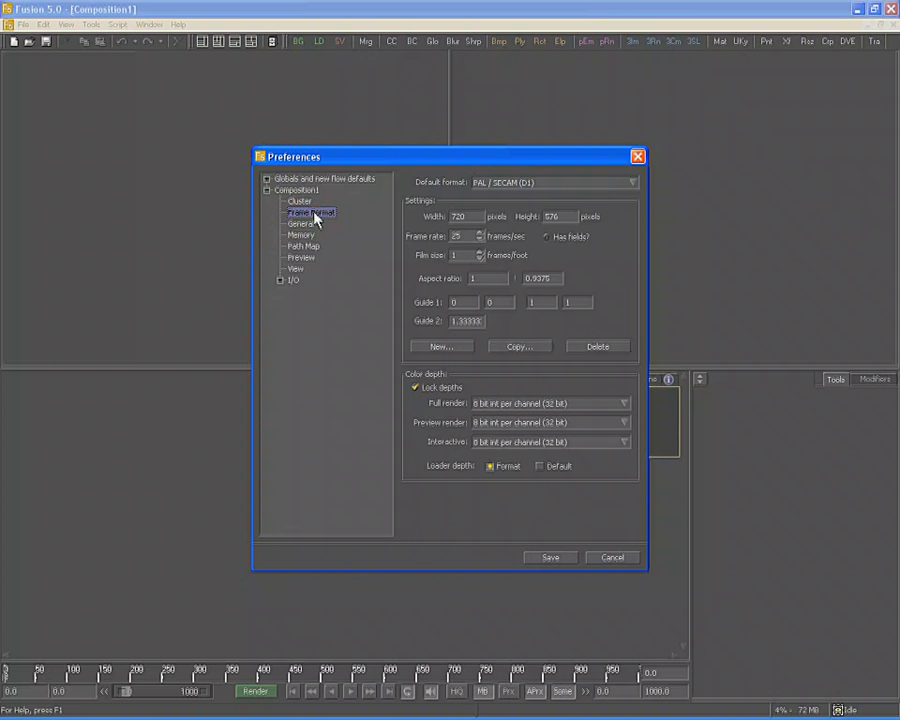
left_click(597, 190)
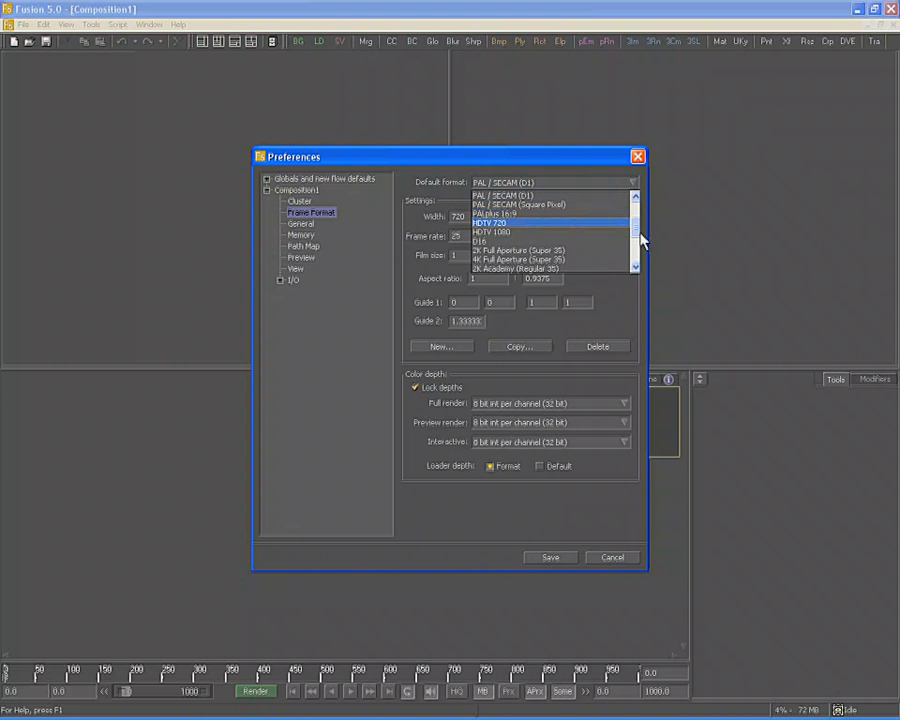
scroll(634, 222, "up", 2)
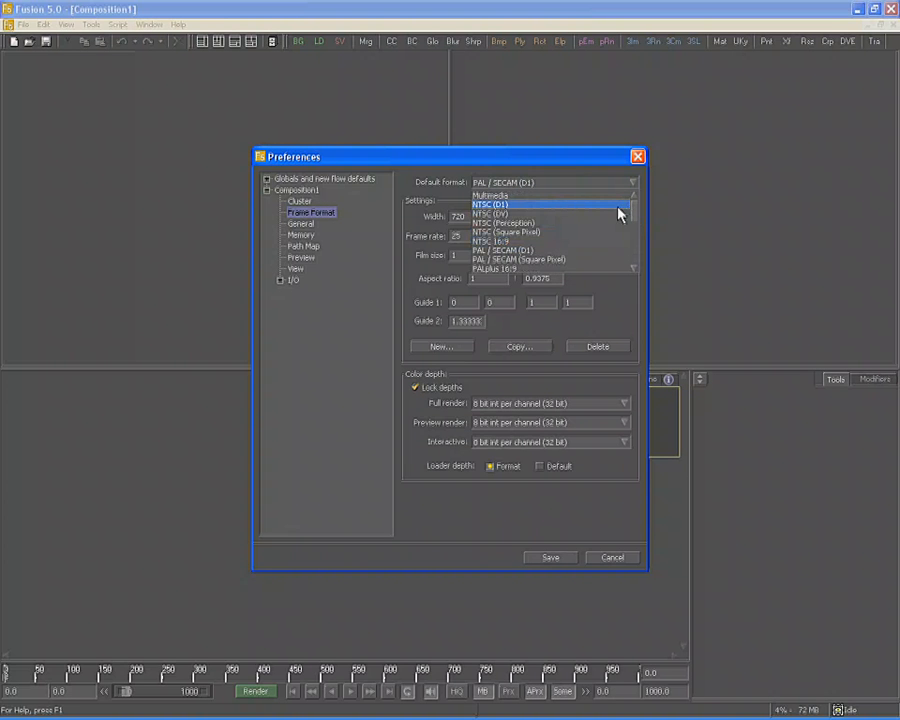
left_click(567, 205)
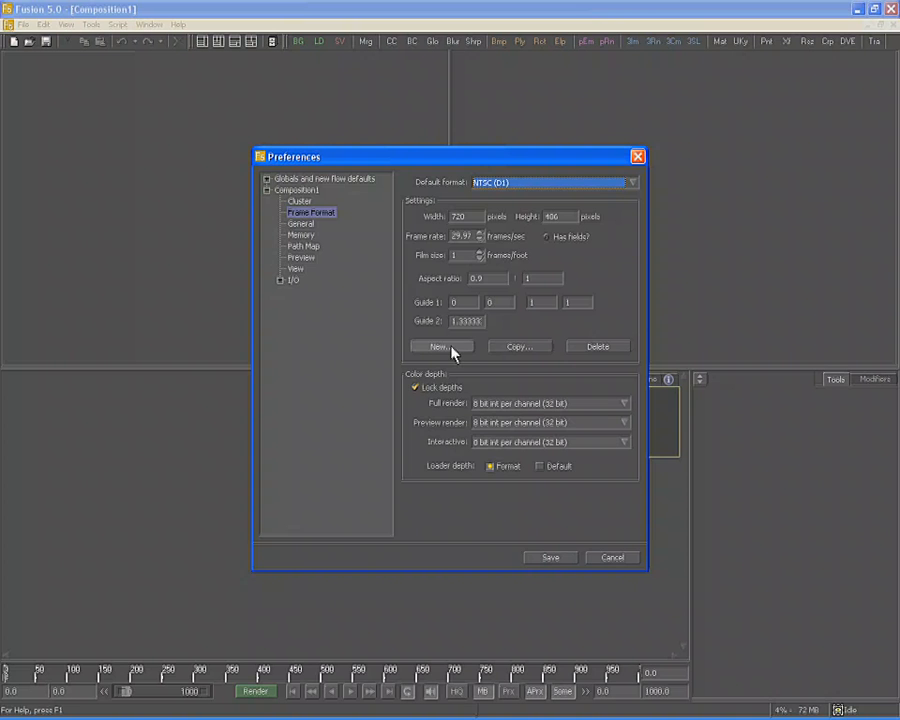
left_click(550, 561)
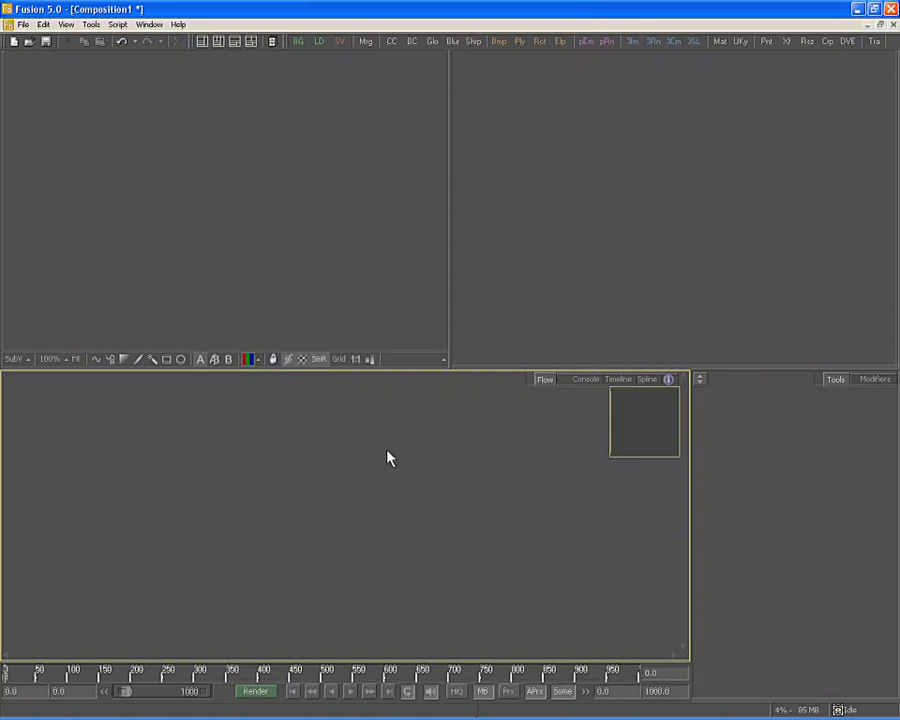
Step: Add a Loader and load the sign JPEG sequence from the Sign footage folder by choosing sign.00021.jpg
left_click(318, 44)
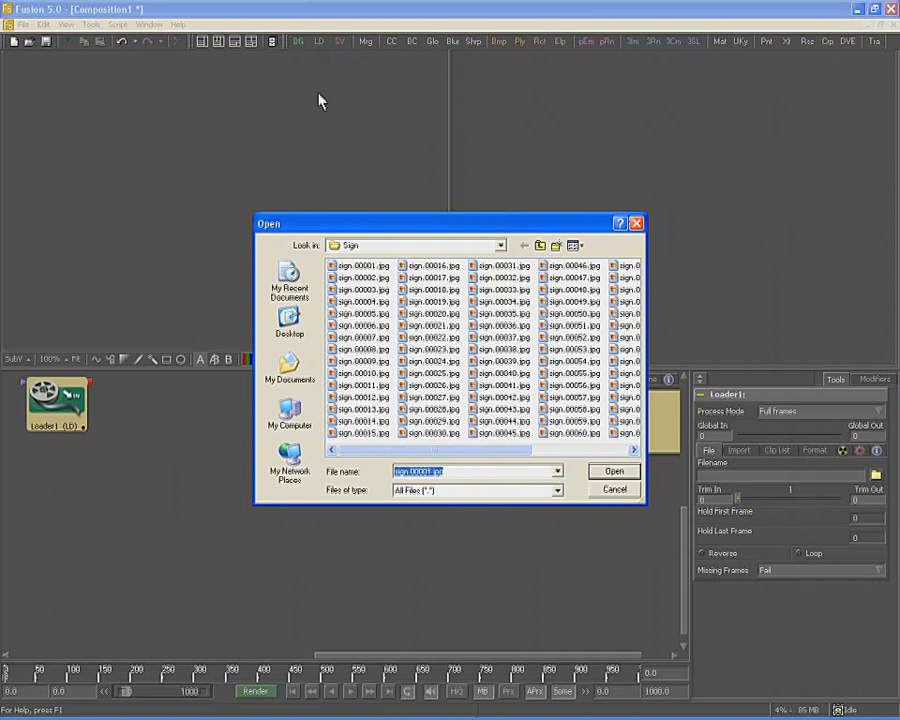
left_click(383, 245)
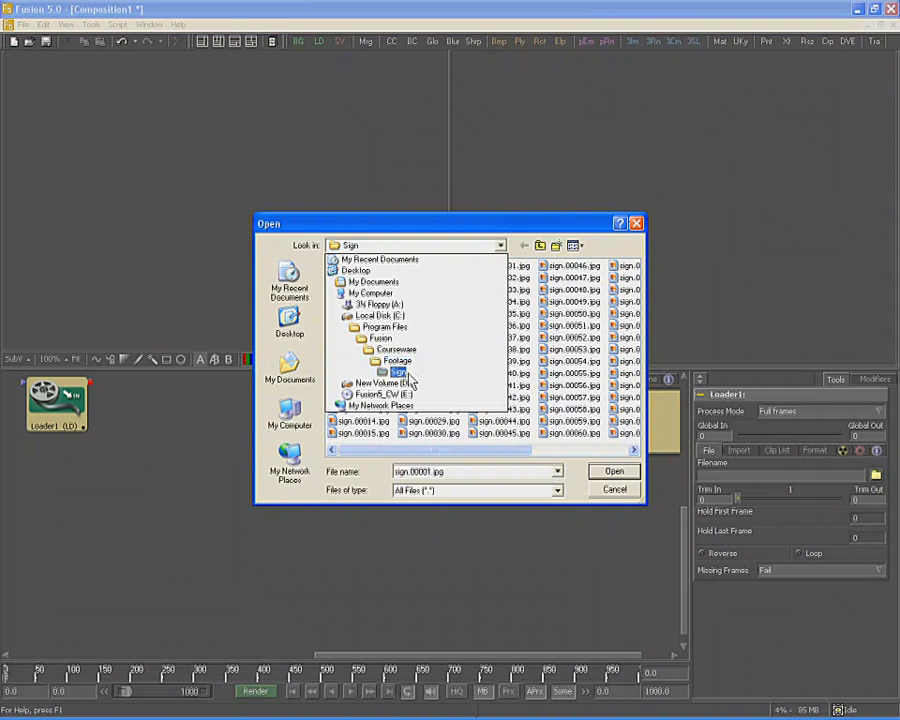
left_click(400, 372)
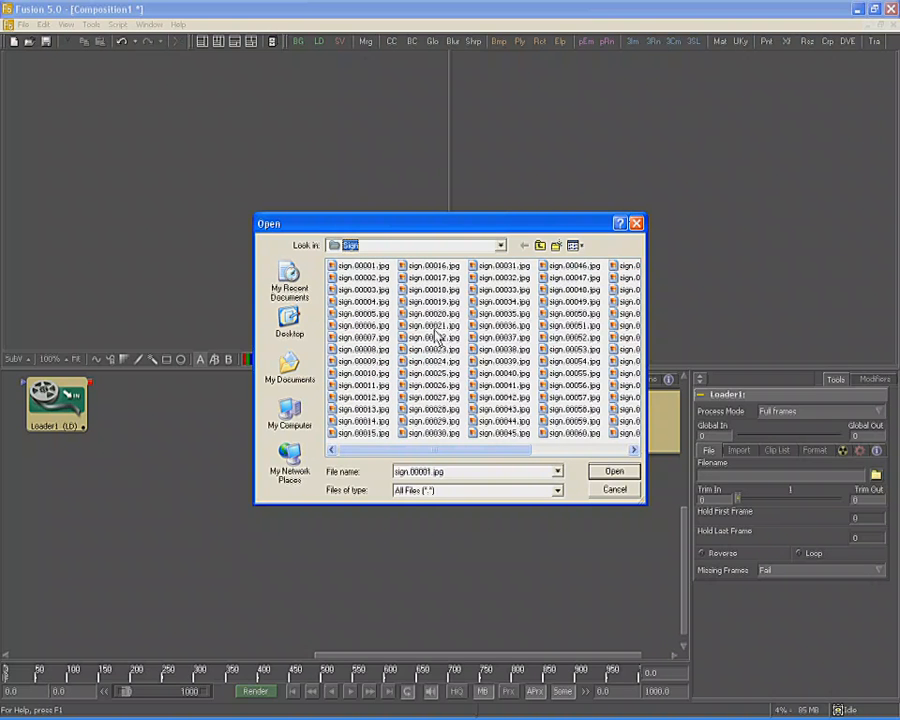
left_click(435, 328)
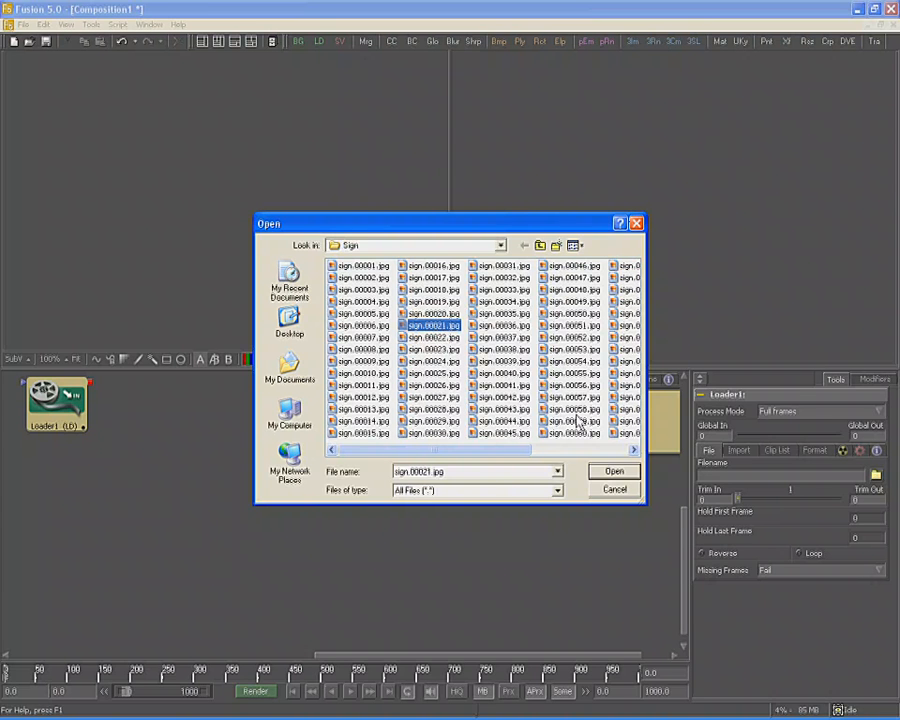
left_click(614, 472)
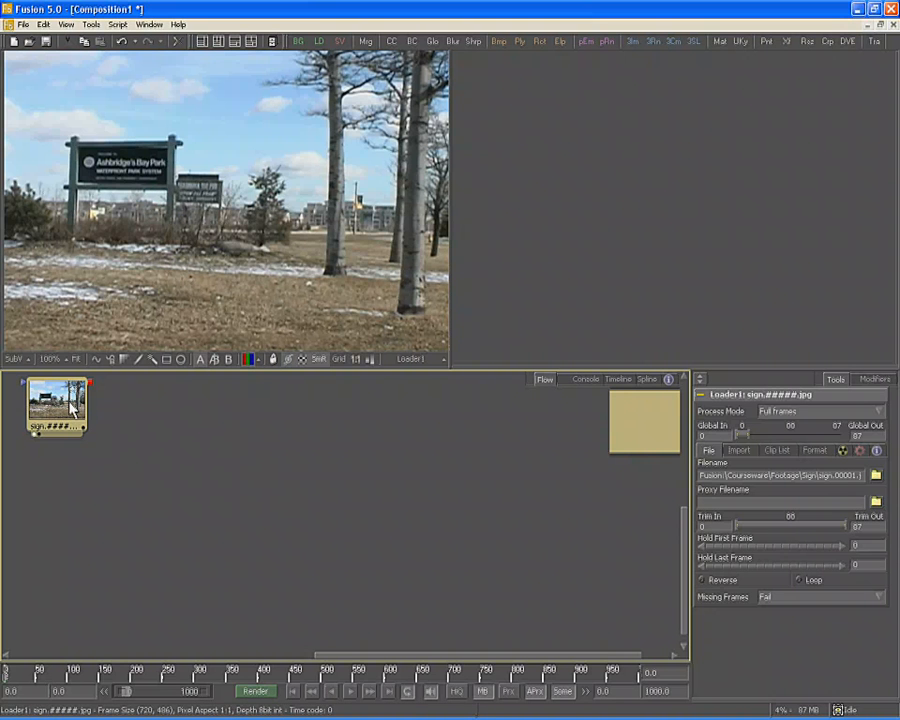
Step: Choose Full frames as the loader's process mode and set the composition's end frame to 100
mouse_move(73, 408)
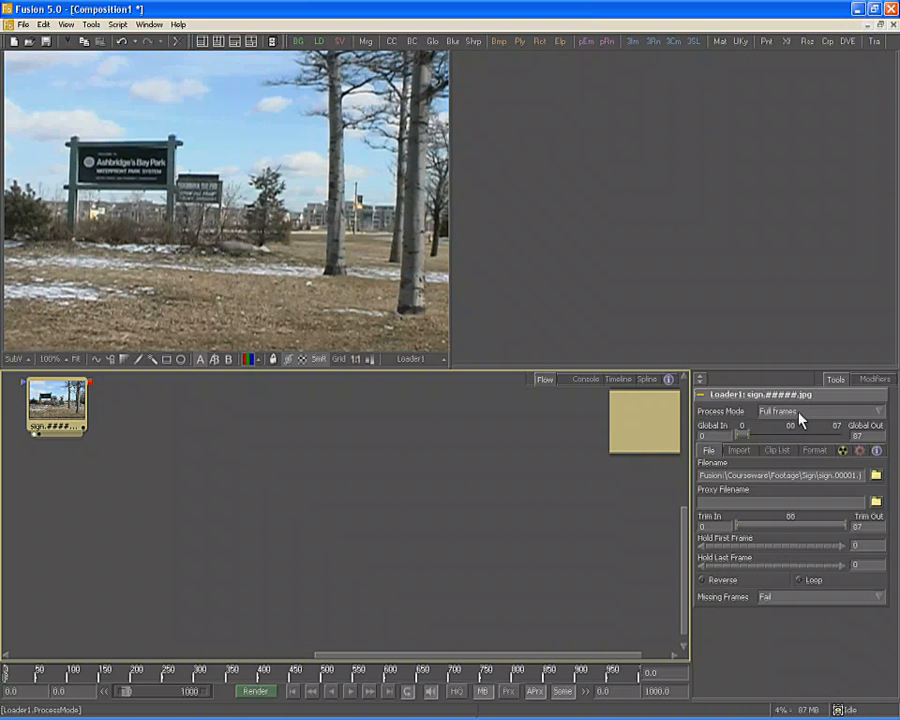
left_click(845, 413)
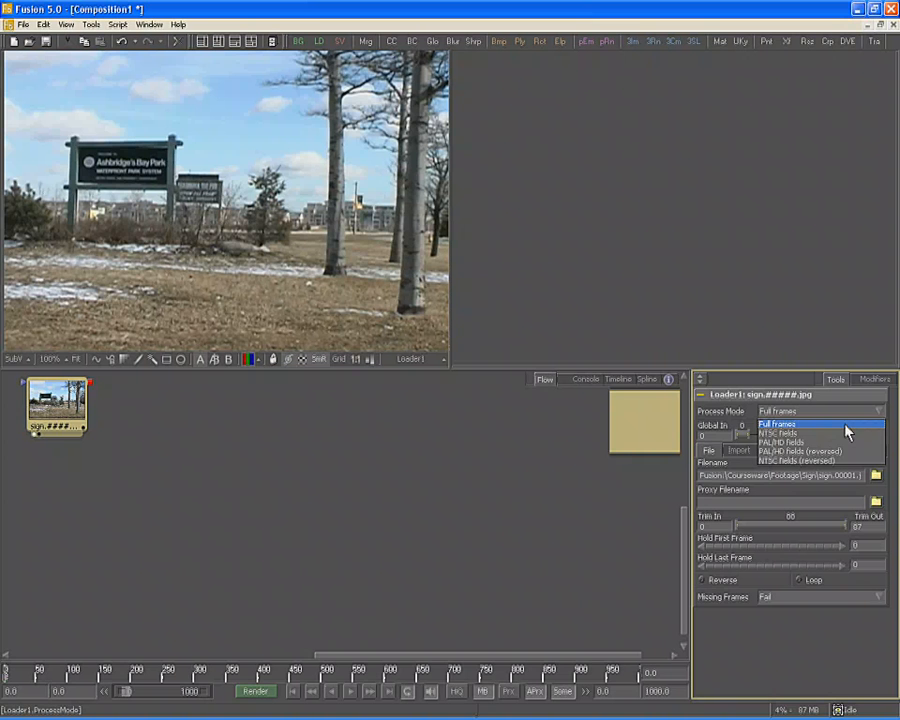
left_click(845, 425)
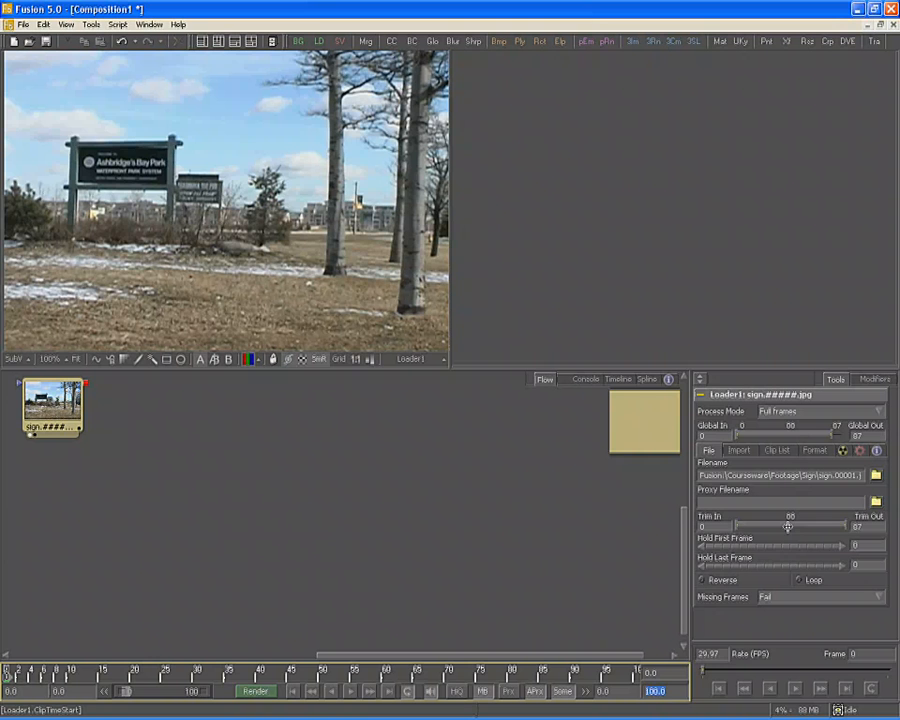
Step: Show the loader clip in the timeline and scrub the playhead to frame 11
left_click(617, 379)
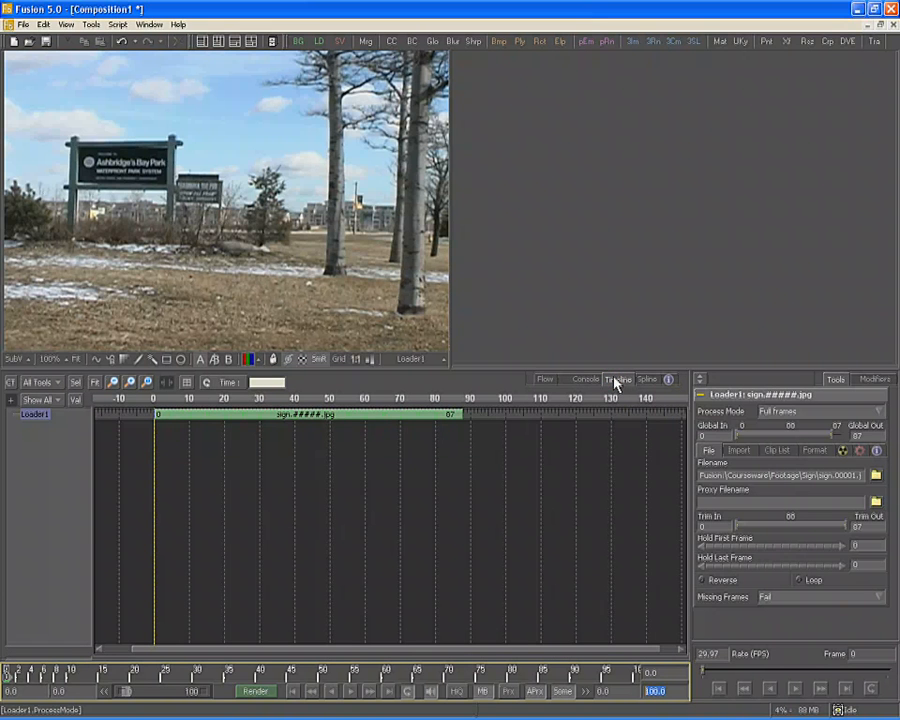
left_click(219, 449)
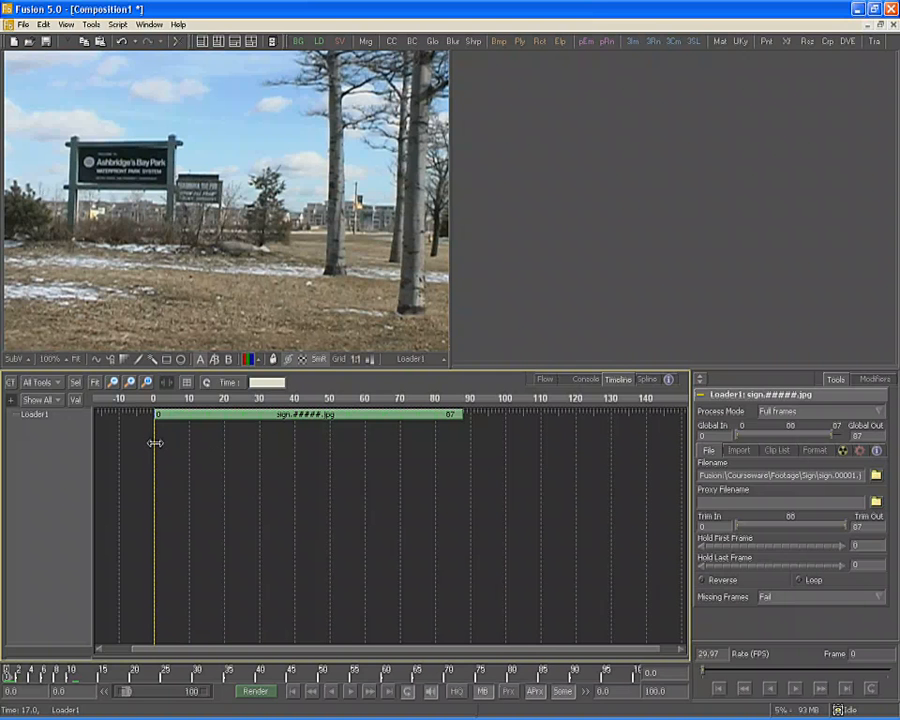
left_click_drag(155, 444, 192, 462)
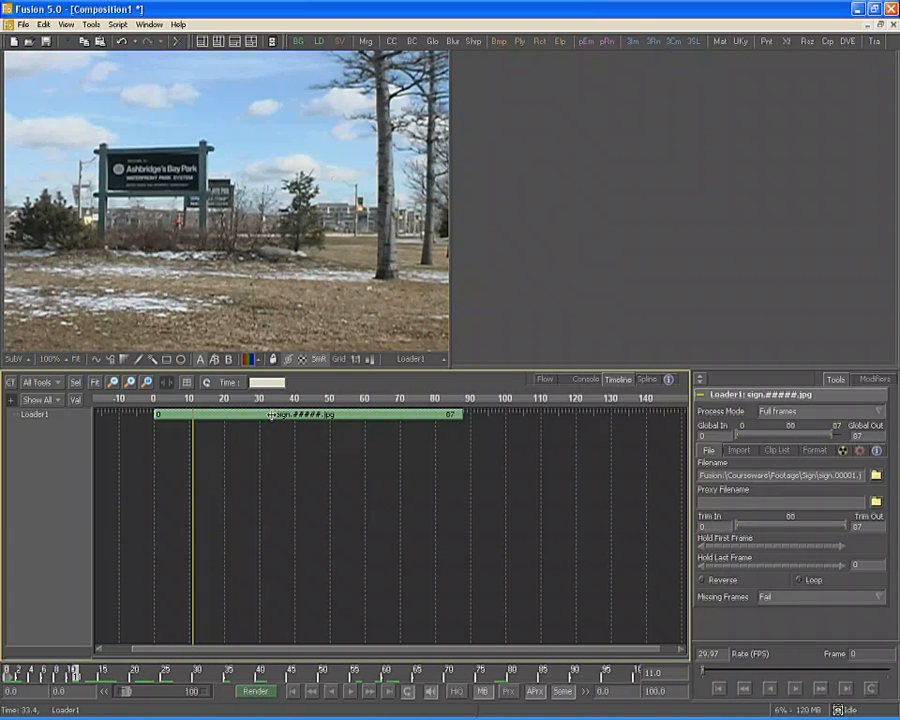
Step: Try extending the sign clip's end to frame 103, restore its end to frame 87 and return the playhead to frame 0
mouse_move(272, 413)
left_mouse_down()
mouse_move(330, 414)
mouse_move(270, 413)
left_mouse_up()
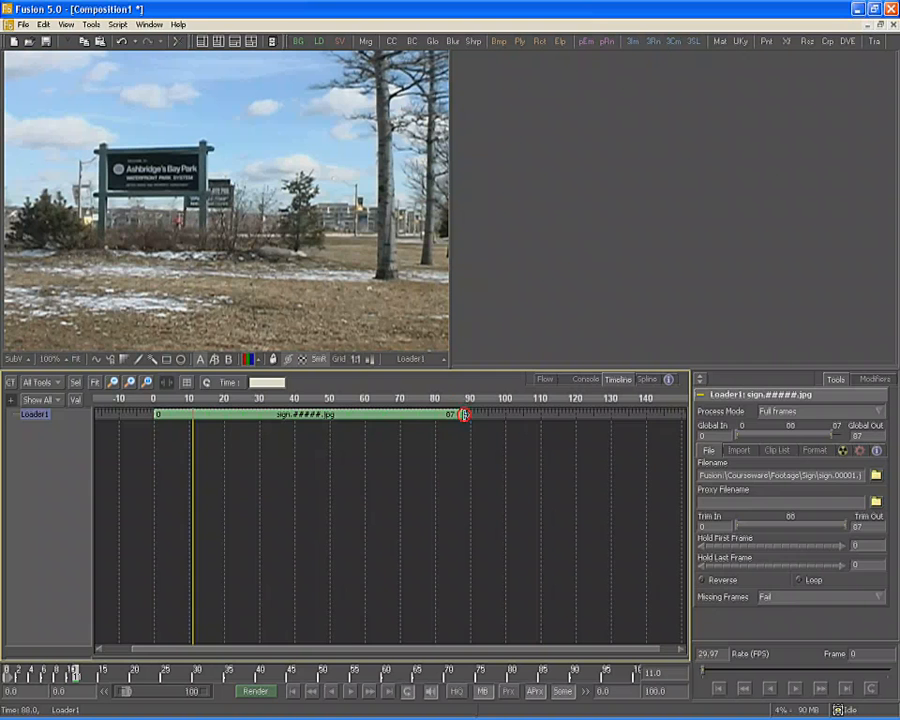
mouse_move(464, 414)
left_mouse_down()
mouse_move(418, 413)
mouse_move(481, 413)
left_mouse_up()
left_click_drag(464, 414, 518, 417)
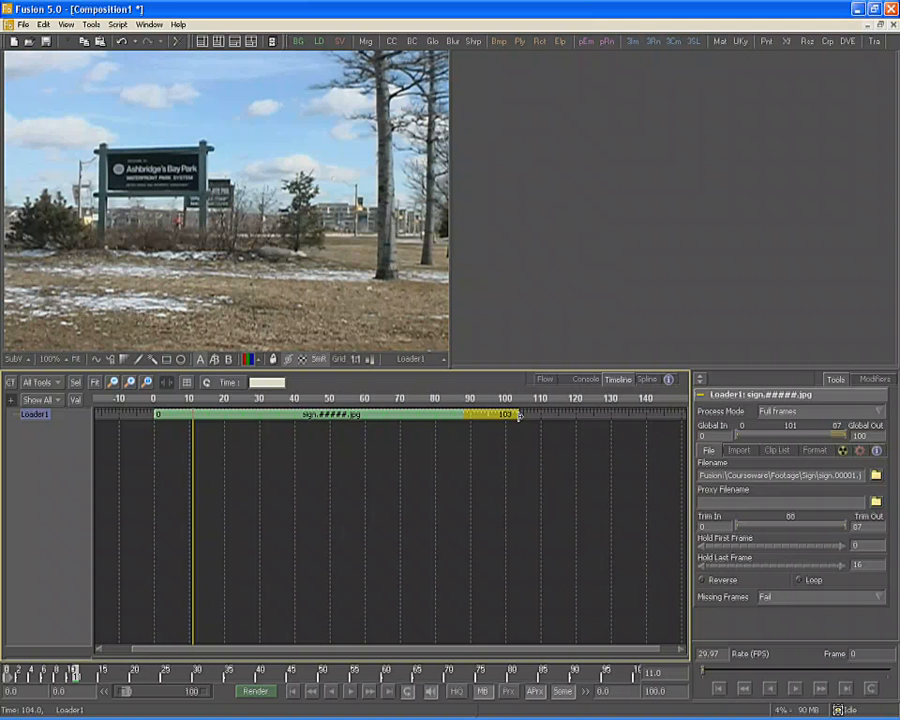
left_click_drag(518, 415, 465, 415)
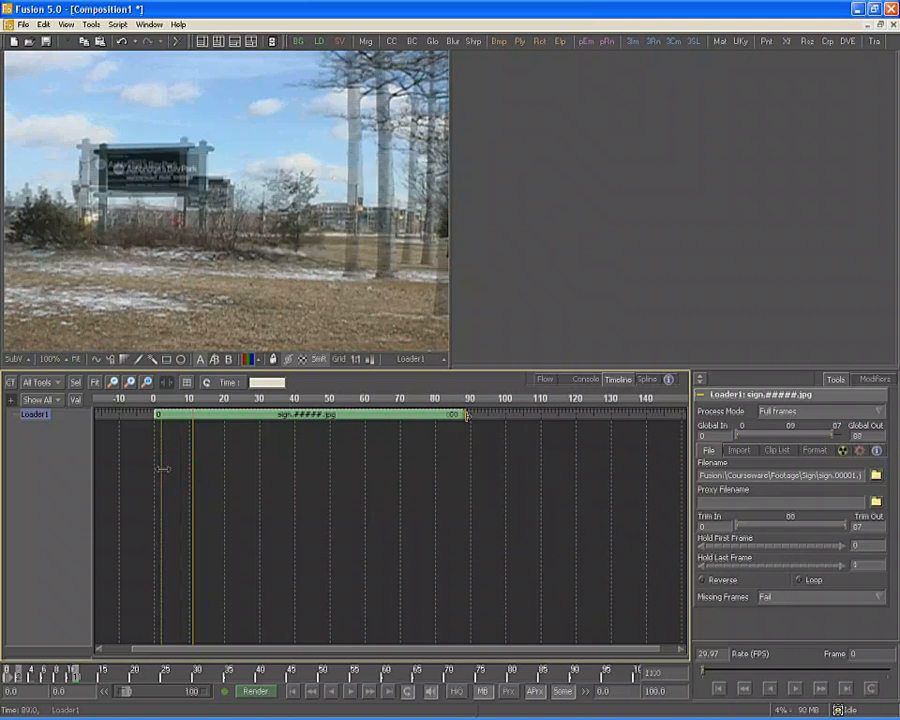
left_click_drag(163, 469, 155, 468)
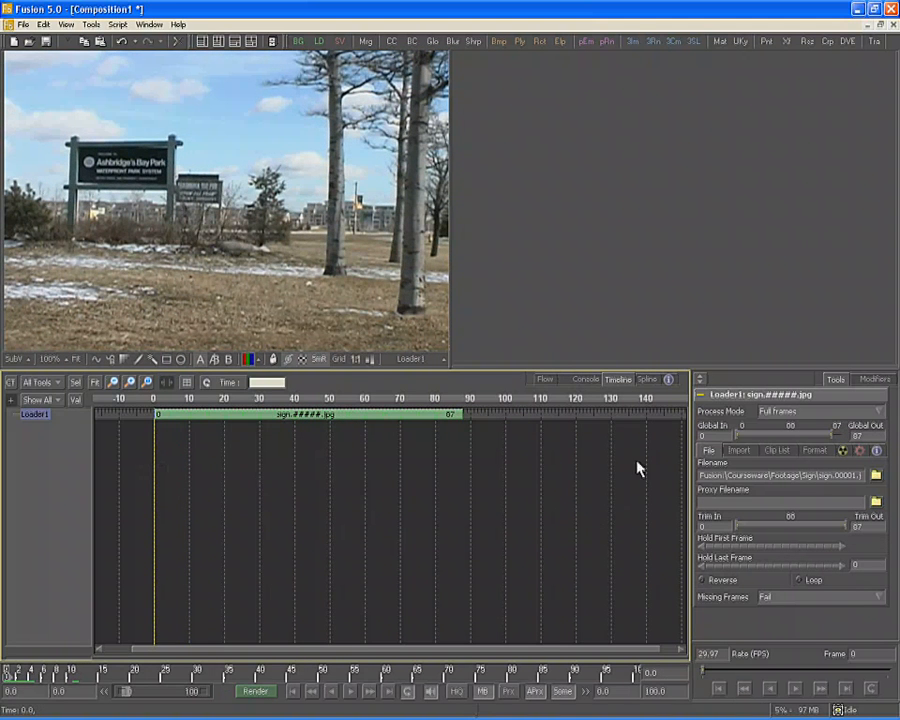
Step: Set the loader's import depth to Default and its pixel aspect to Default
left_click(745, 456)
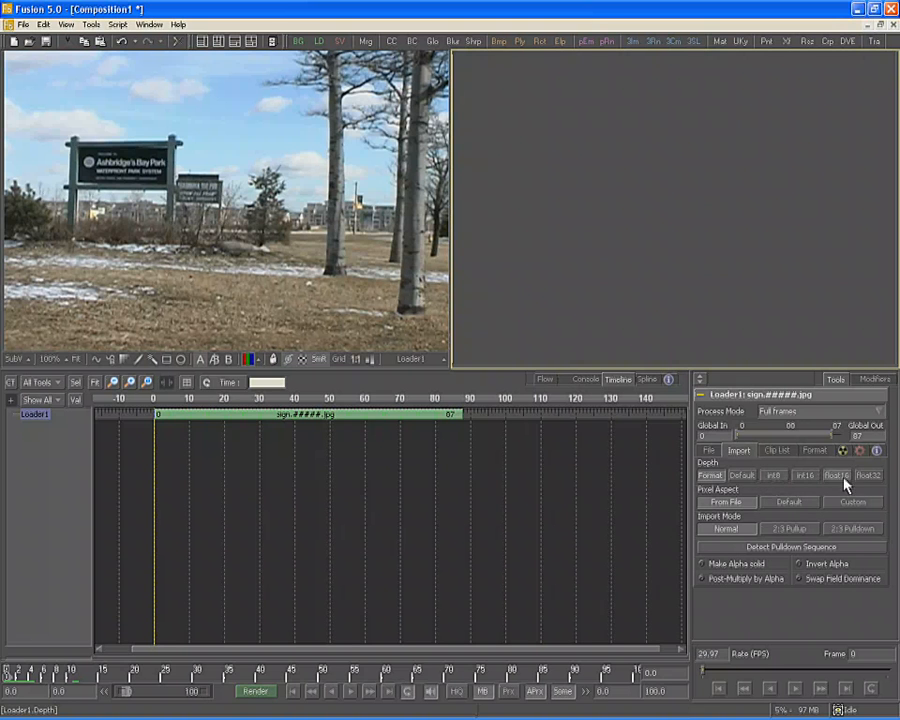
left_click(742, 476)
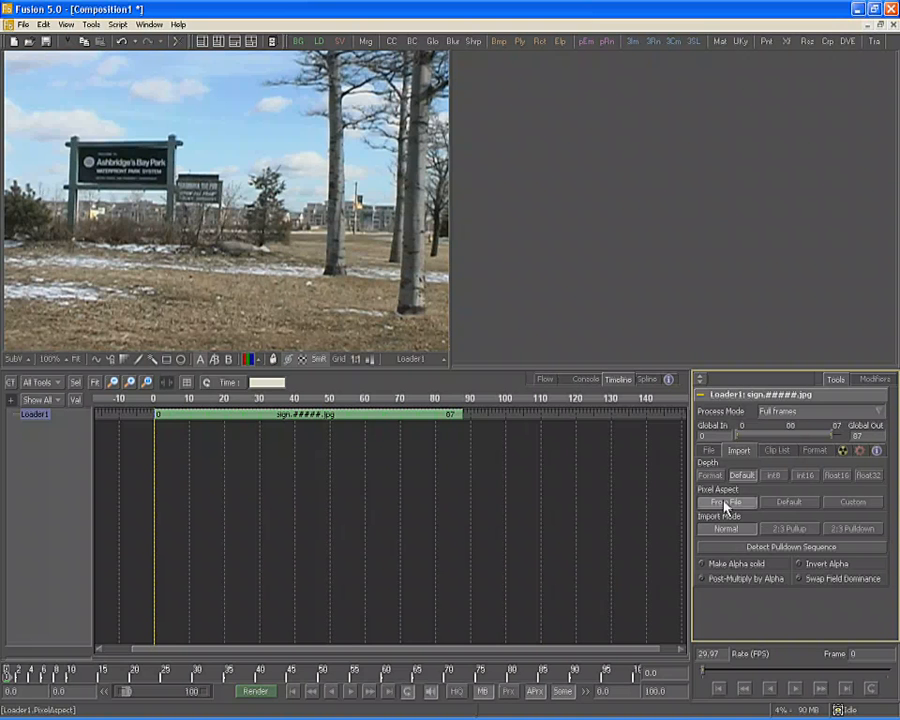
left_click(793, 503)
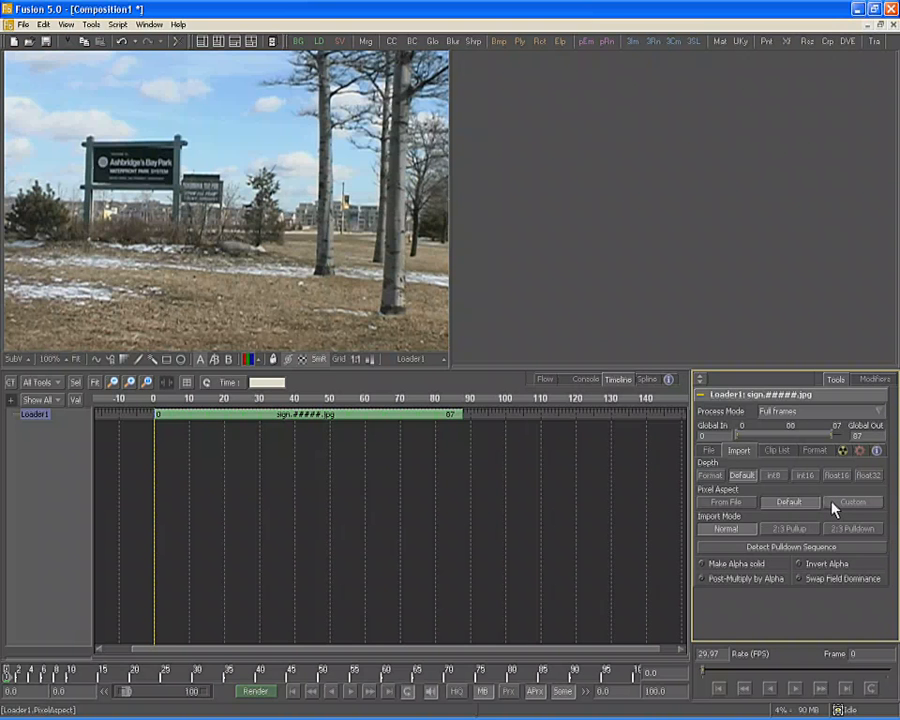
Step: Set the loader's pixel aspect to Custom with the NTSC (D1) preset, 0.9 by 1.0
left_click(835, 504)
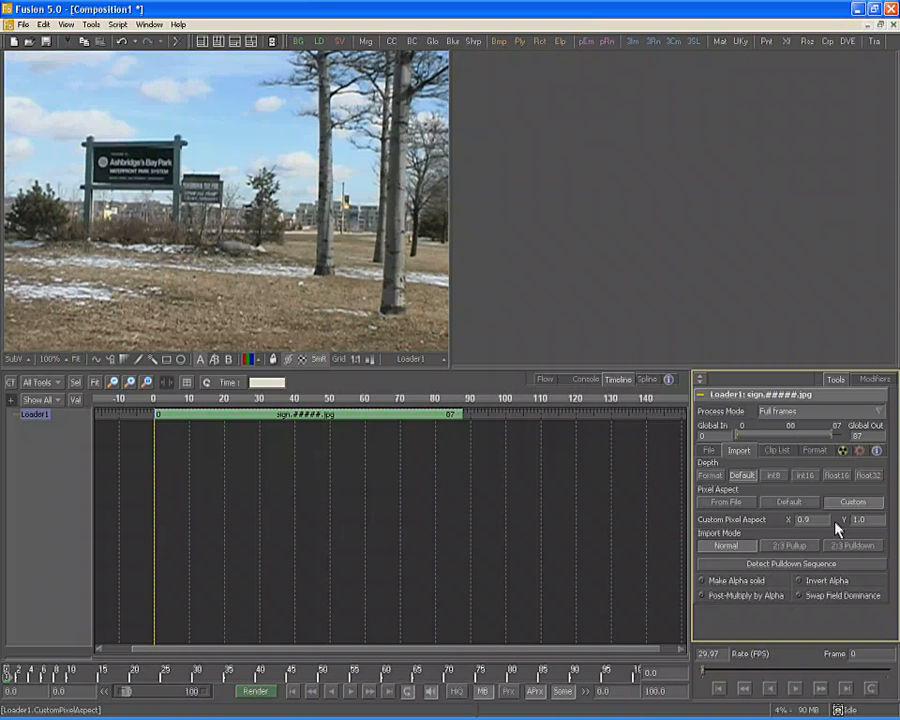
right_click(835, 522)
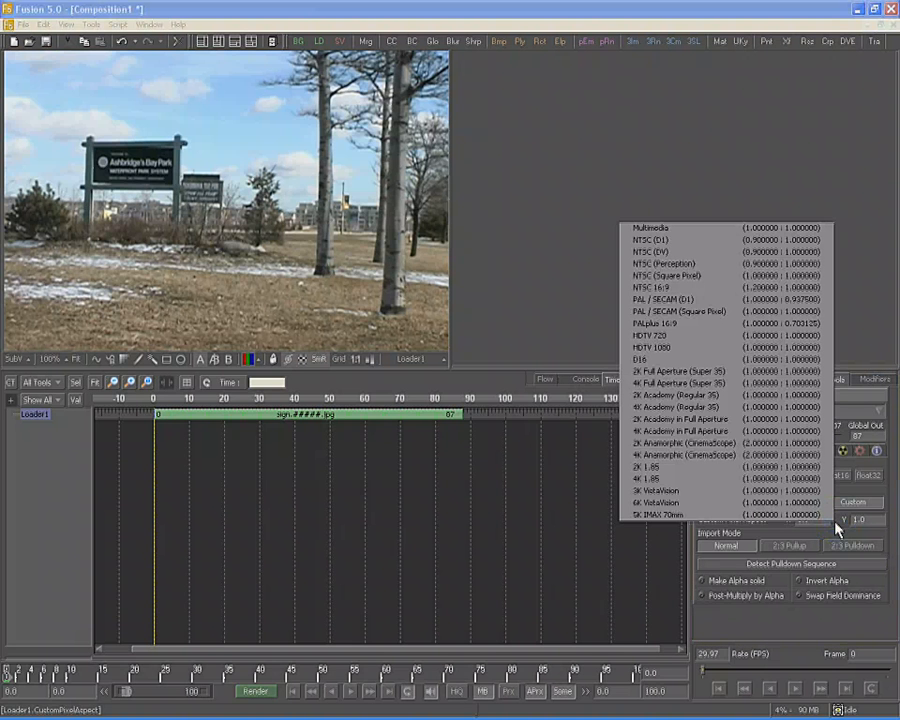
left_click(724, 241)
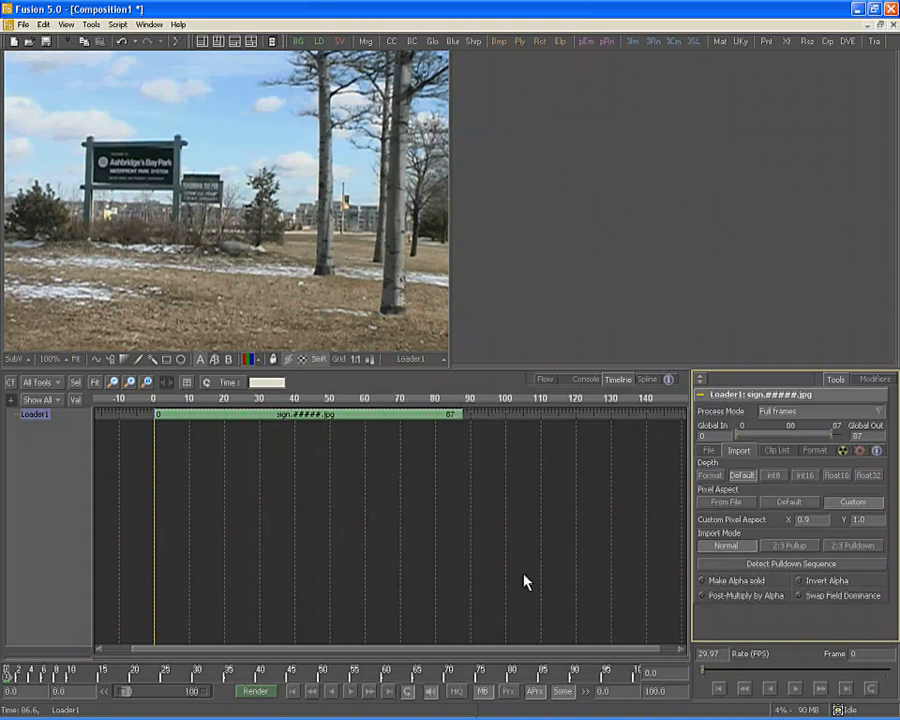
Step: Set the composition's render range from the sign loader's extents
left_click_drag(612, 689, 584, 689)
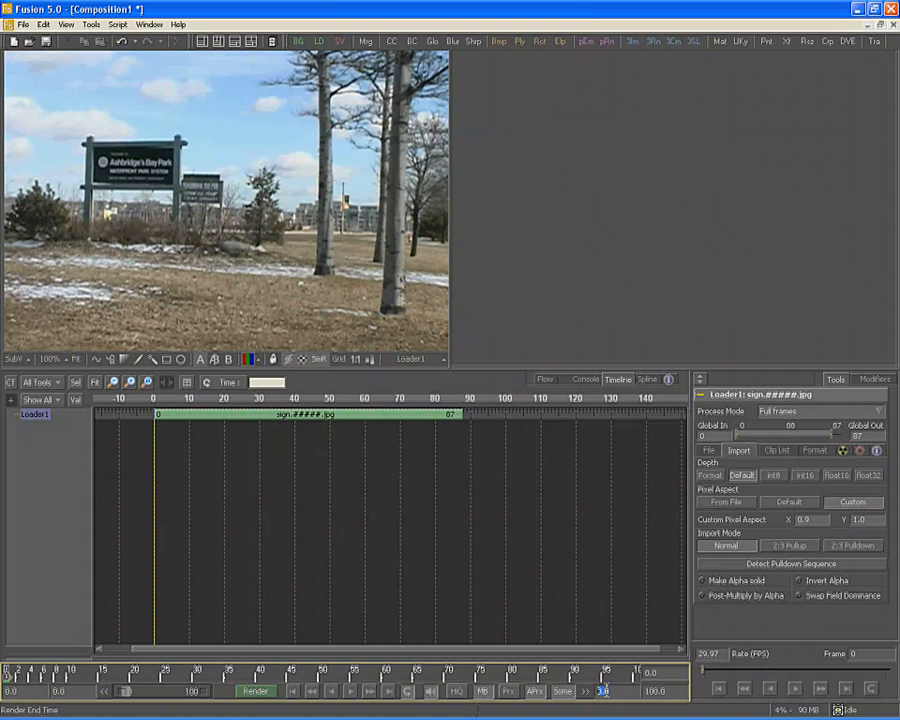
right_click(735, 395)
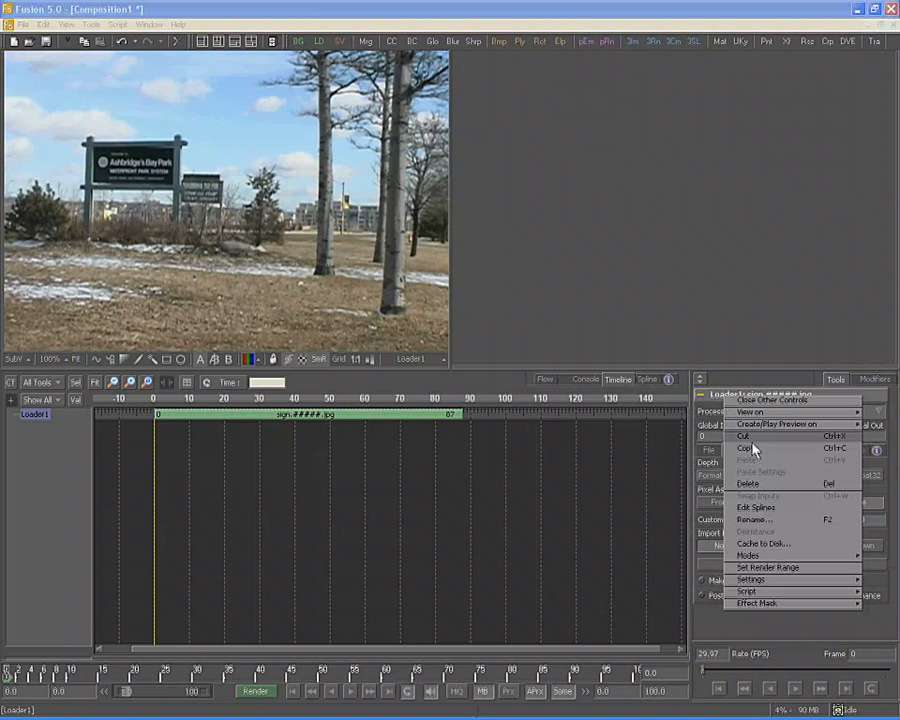
left_click(767, 567)
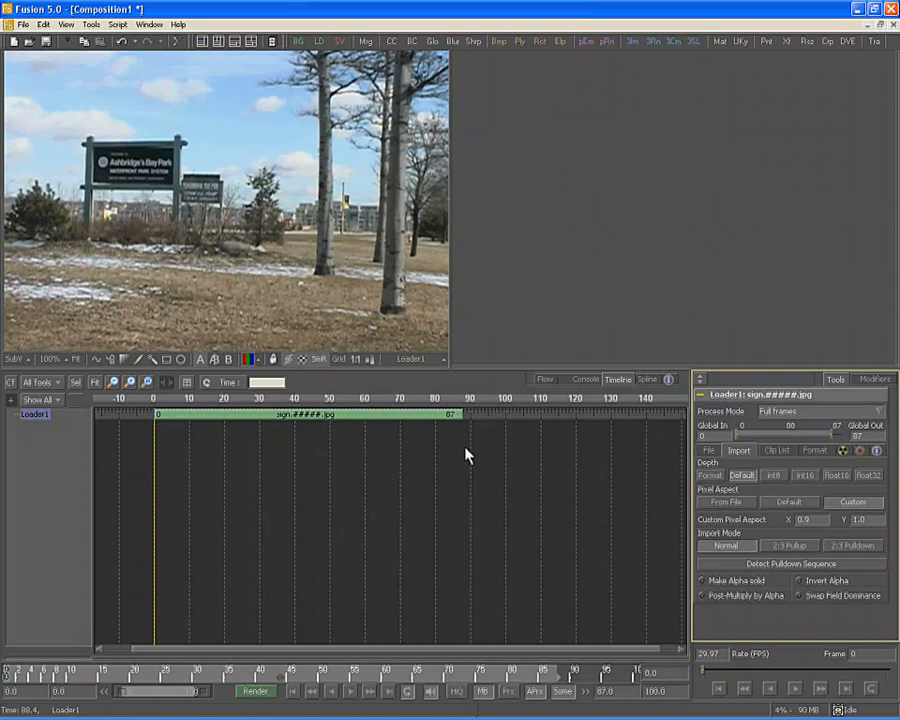
Step: Play back the sign clip twice over the render range, stopping playback at frame 6
left_click(351, 692)
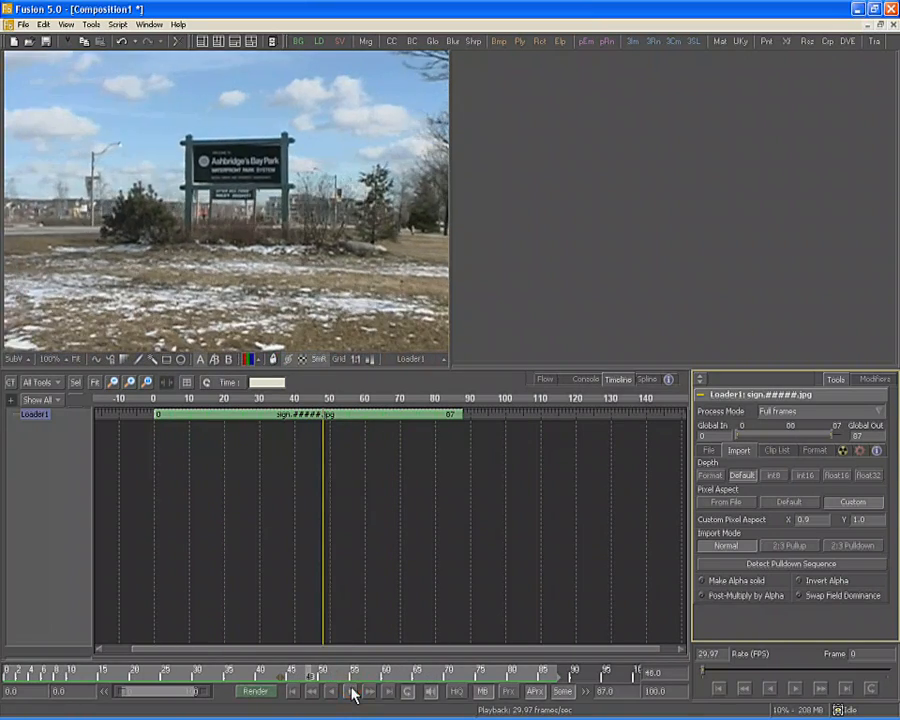
left_click(352, 691)
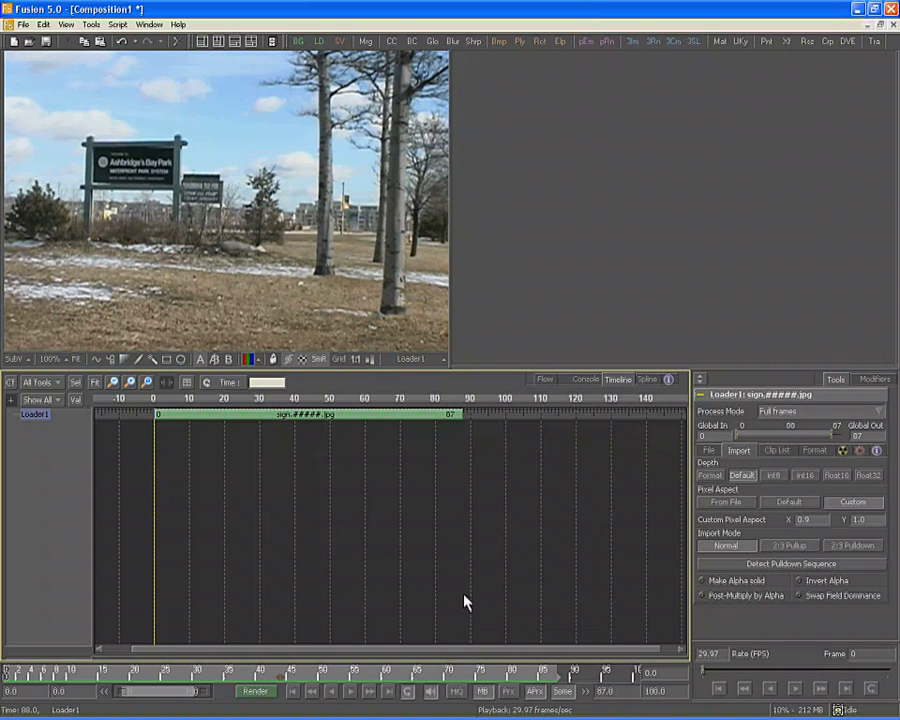
left_click(352, 691)
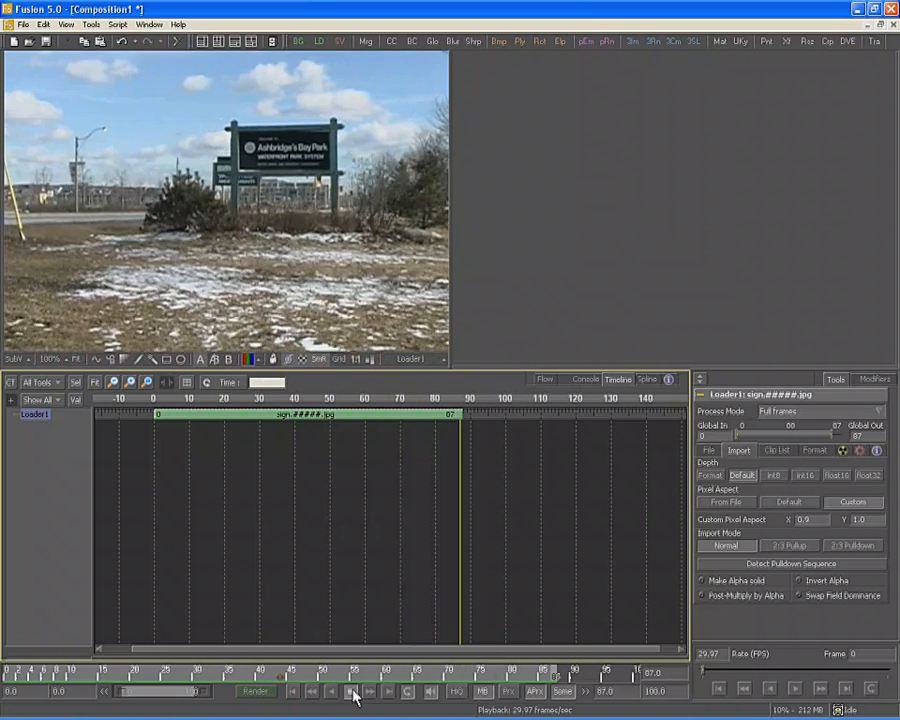
left_click(353, 693)
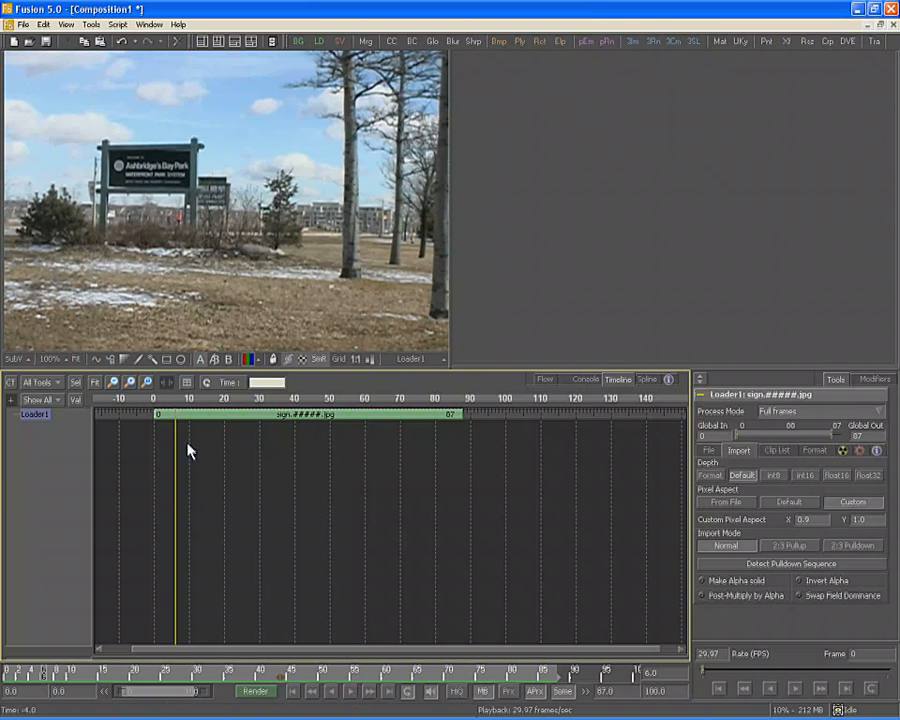
Step: Save the composition in the Comps folder under the file name Introduction II
left_click(22, 24)
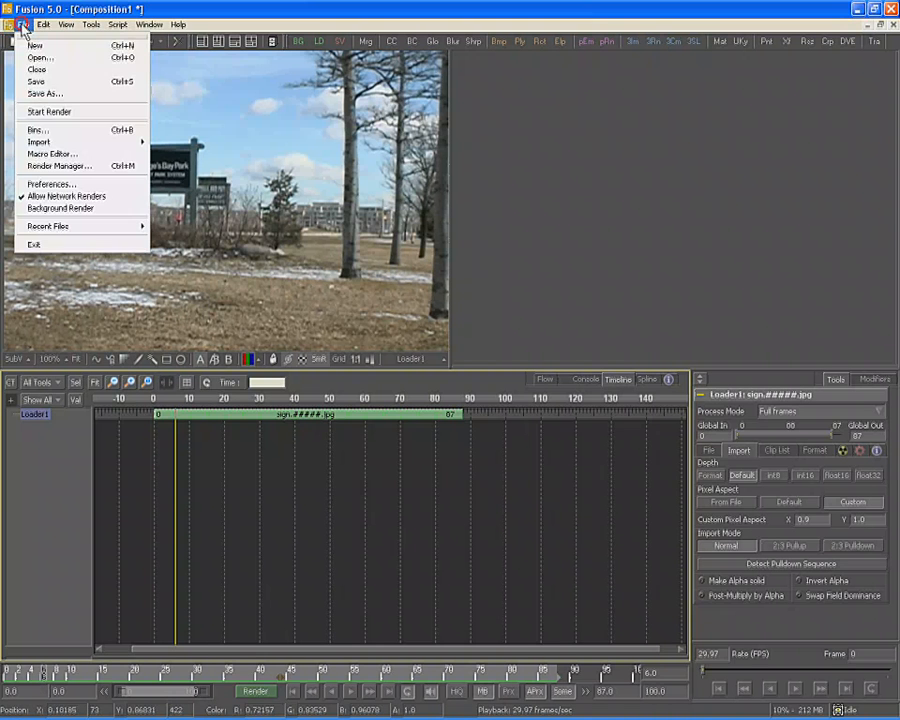
left_click(34, 82)
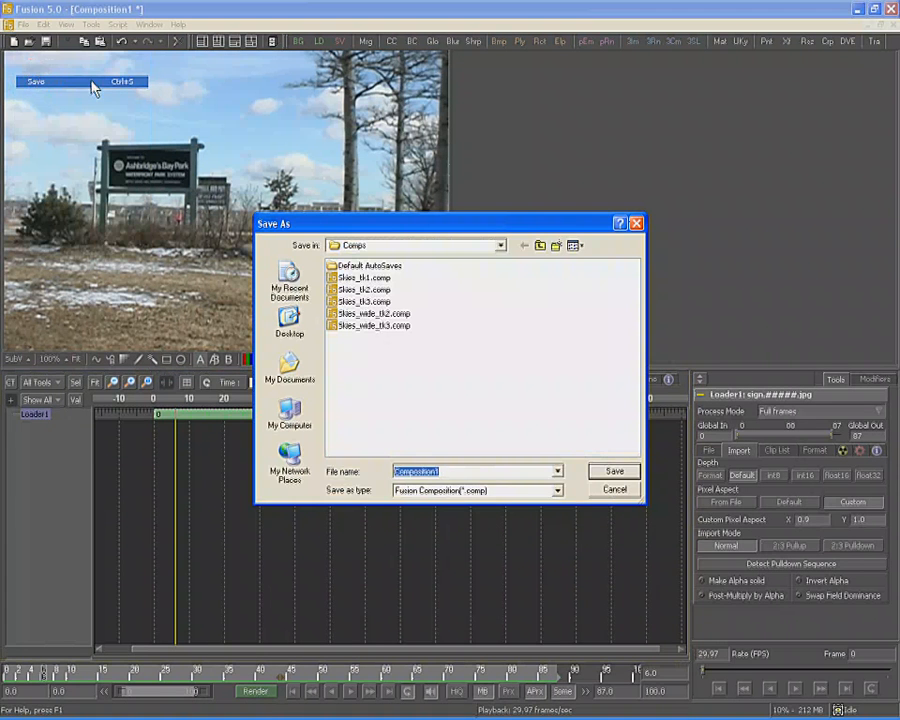
left_click(468, 247)
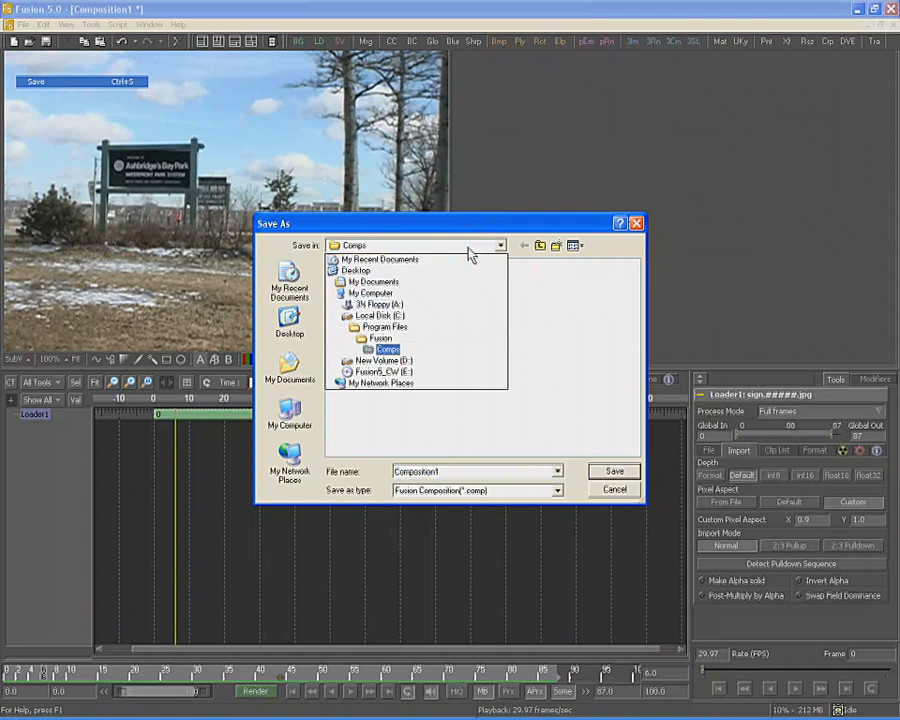
left_click(468, 248)
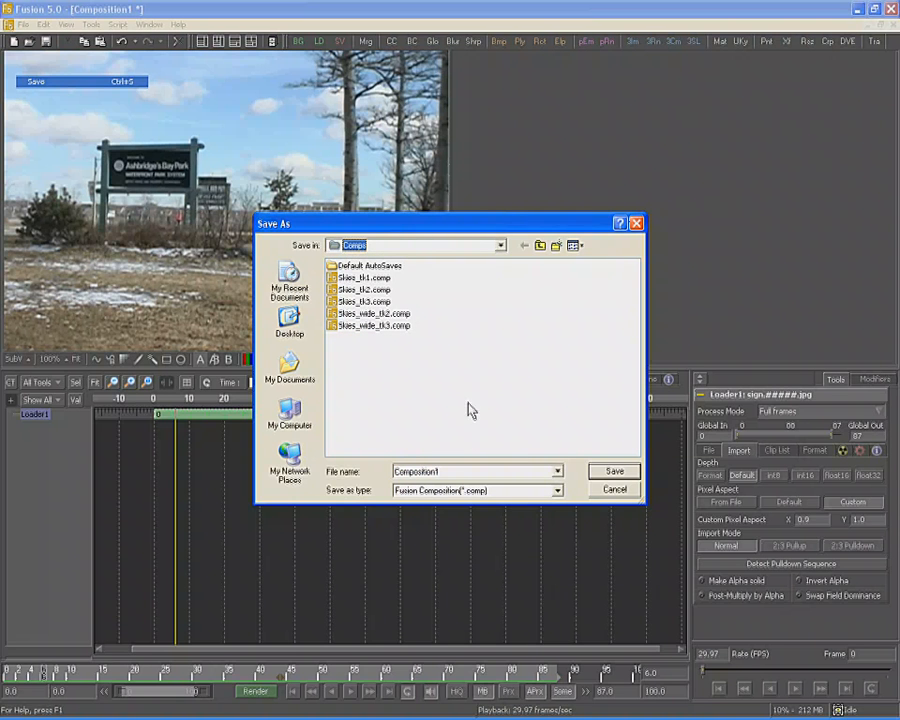
double_click(465, 470)
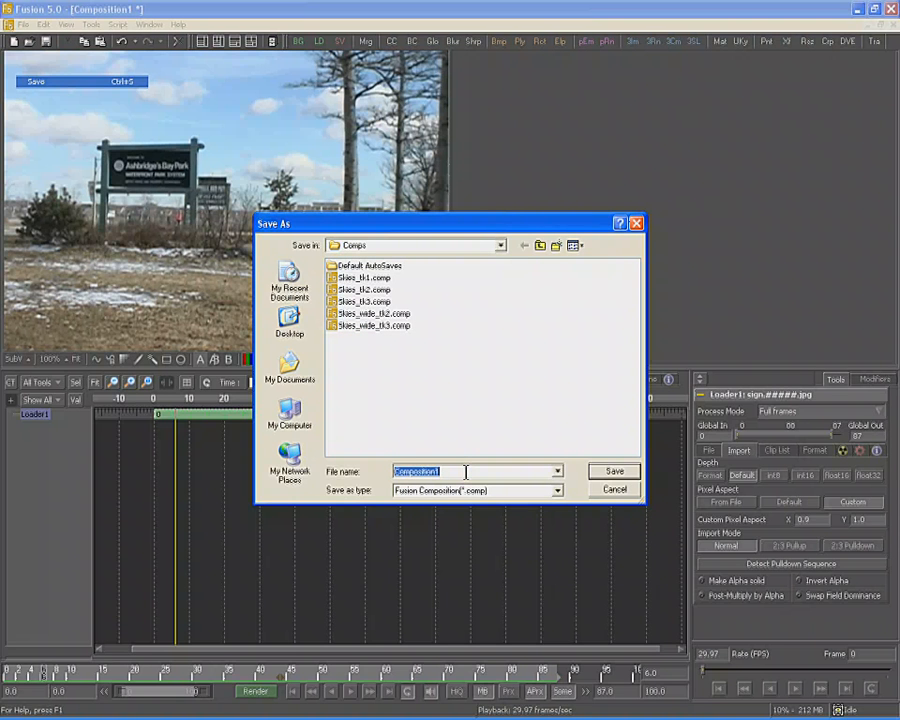
type("Introduction ti")
key("Return")
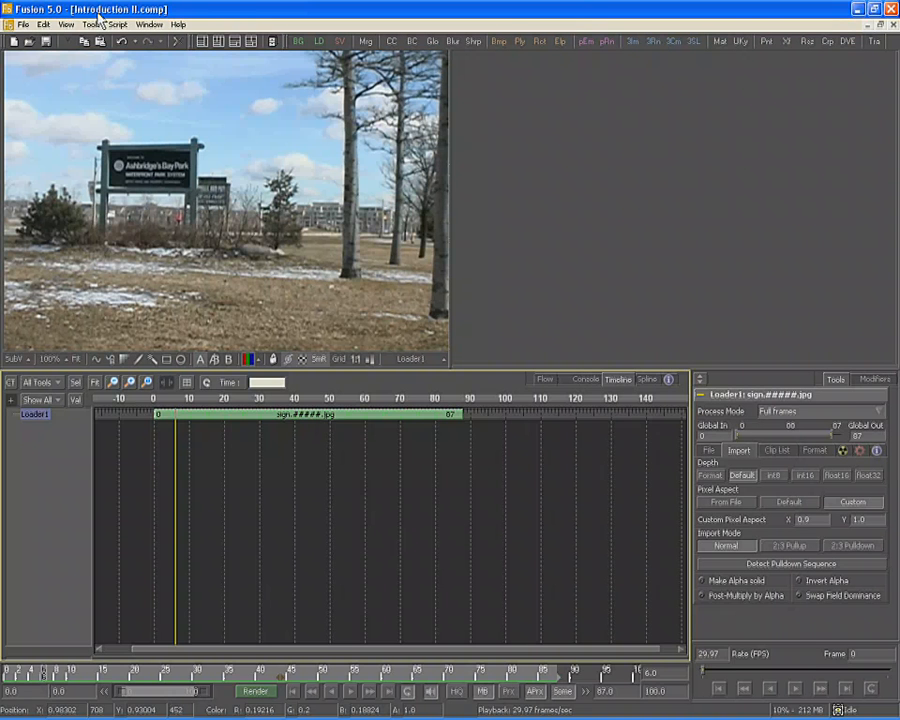
Step: Add an unattached Scale tool to the flow, place it beside the sign loader and connect the loader's output to its input
left_click(545, 380)
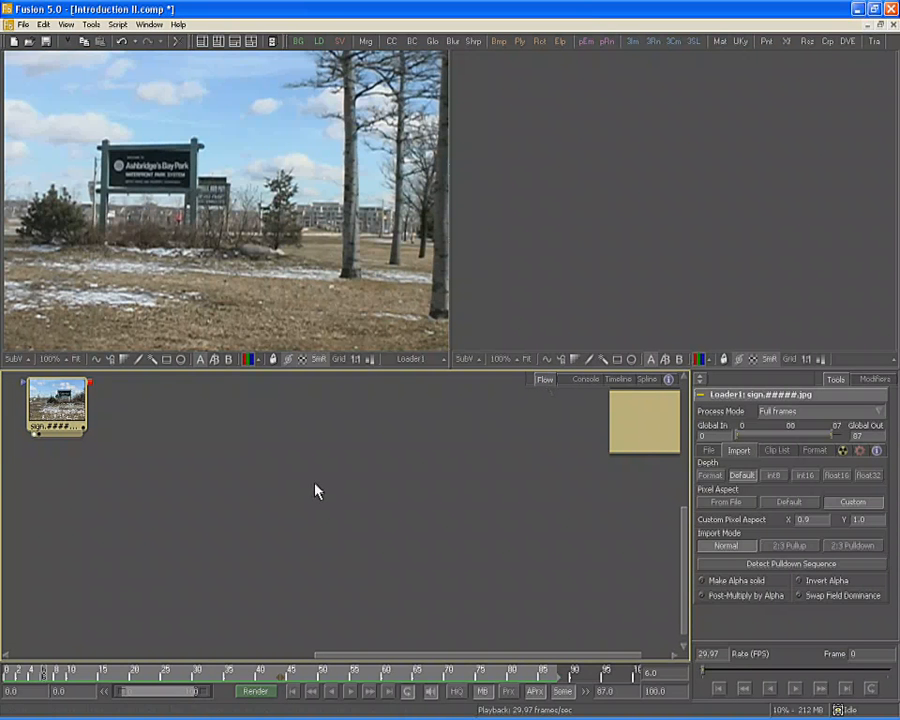
left_click(316, 490)
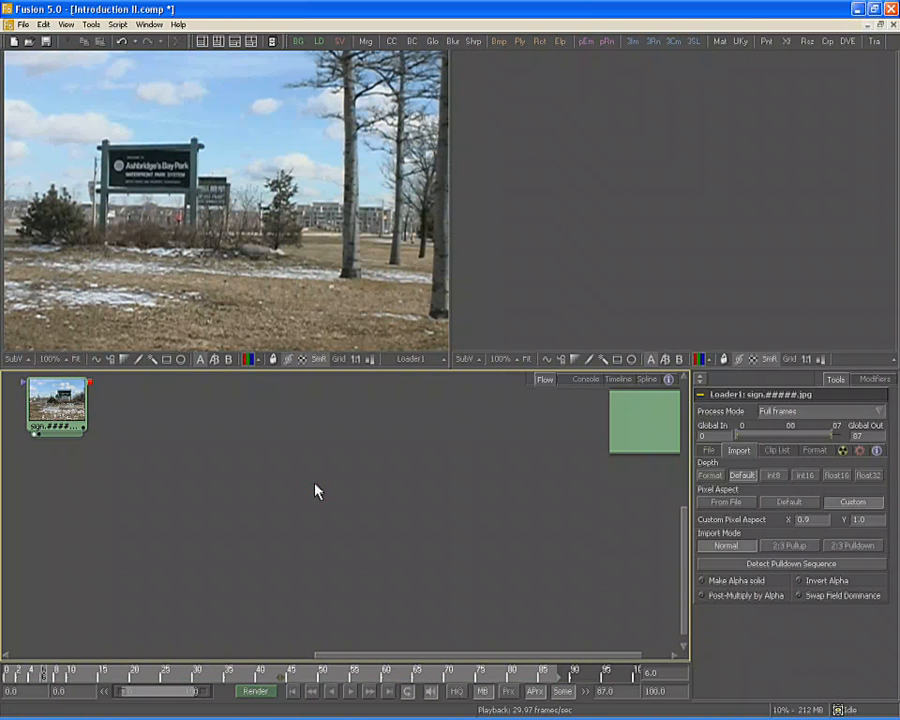
left_click(91, 24)
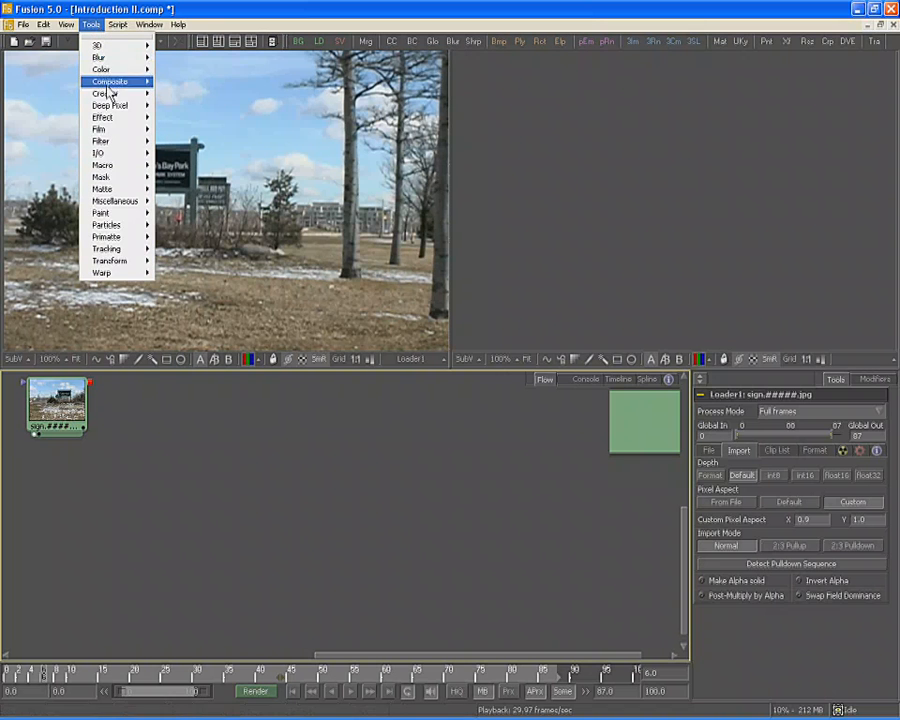
mouse_move(141, 265)
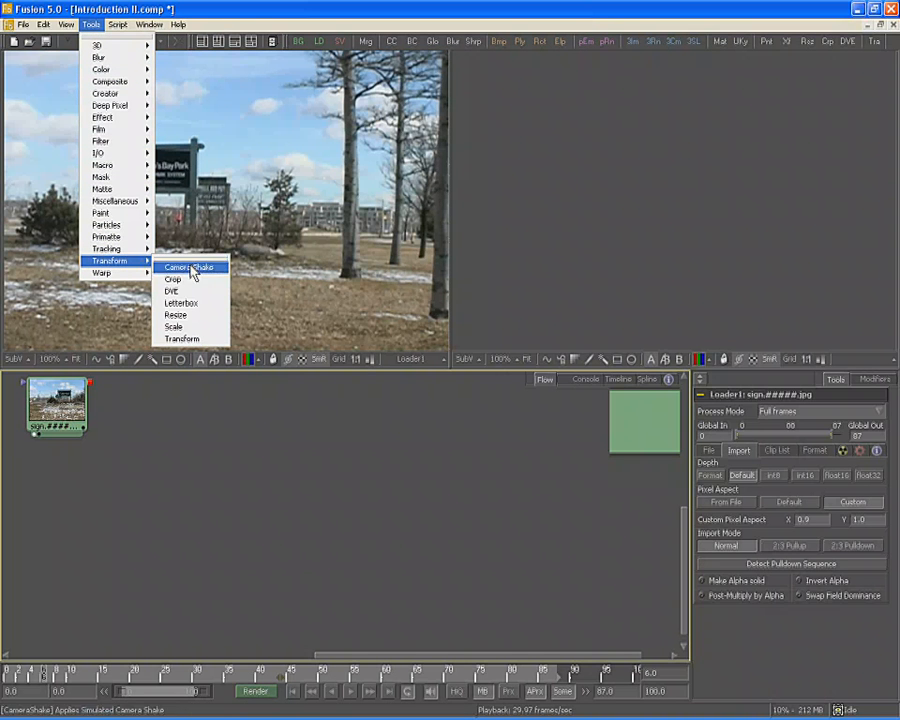
left_click(196, 330)
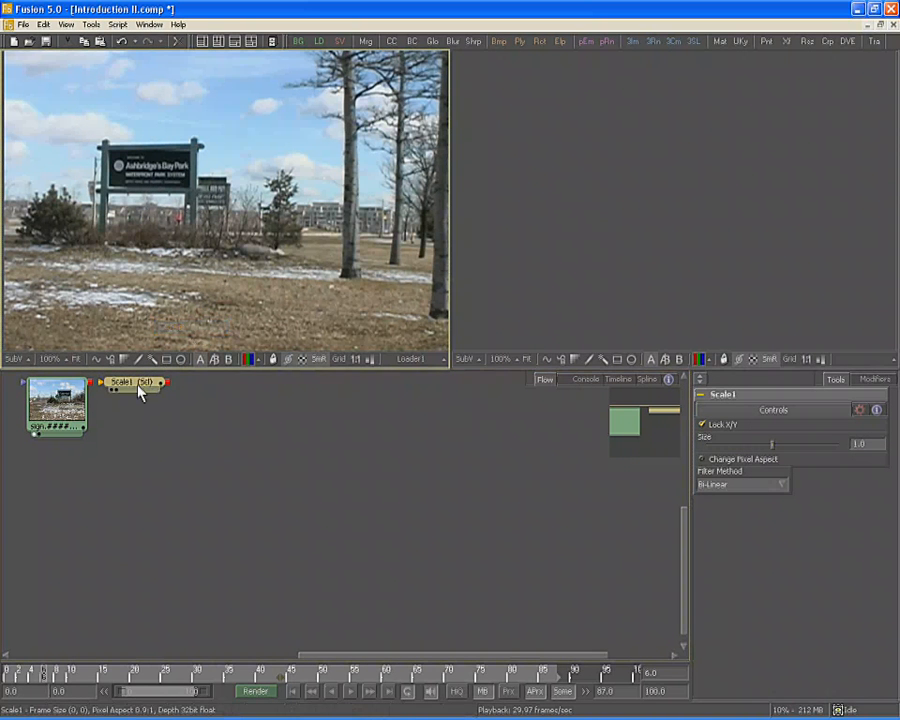
left_click_drag(141, 388, 286, 416)
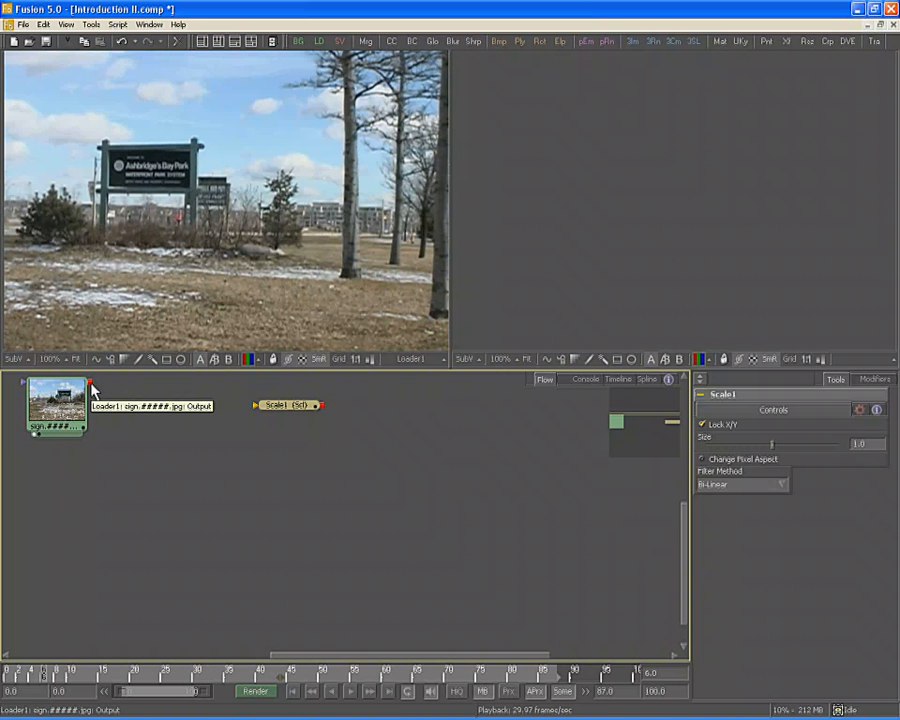
left_click_drag(91, 384, 258, 415)
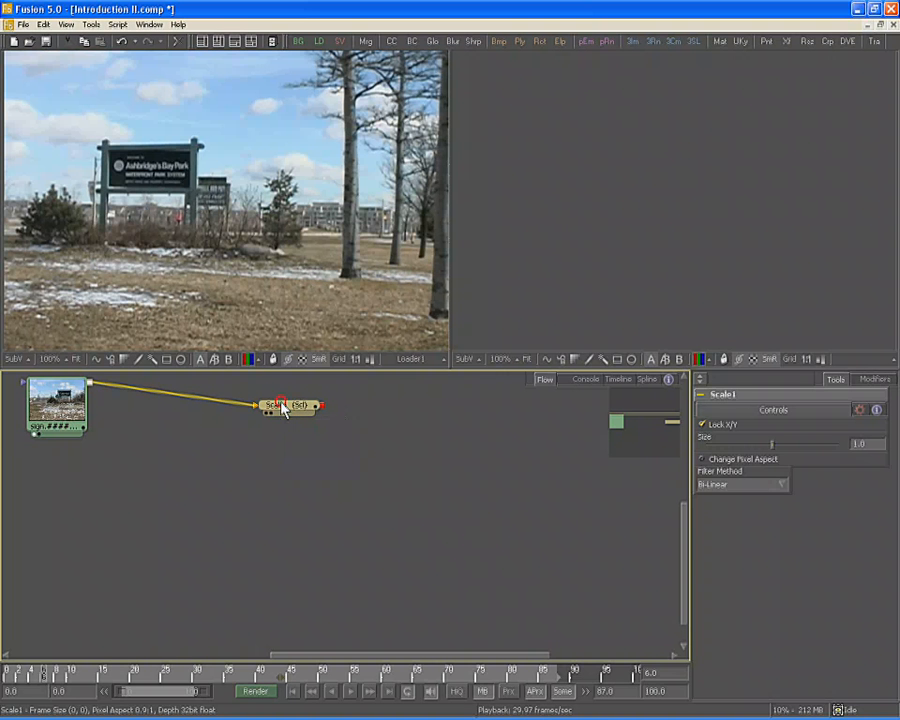
Step: Show the Scale tool's result in the second display view and set its size to 0.5
key("2")
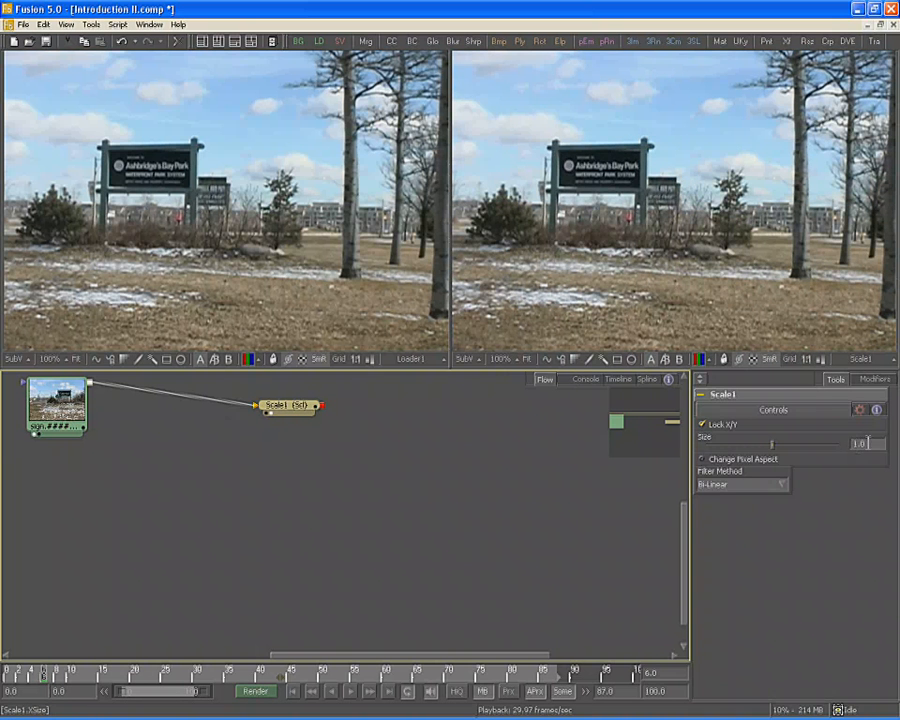
left_click(785, 432)
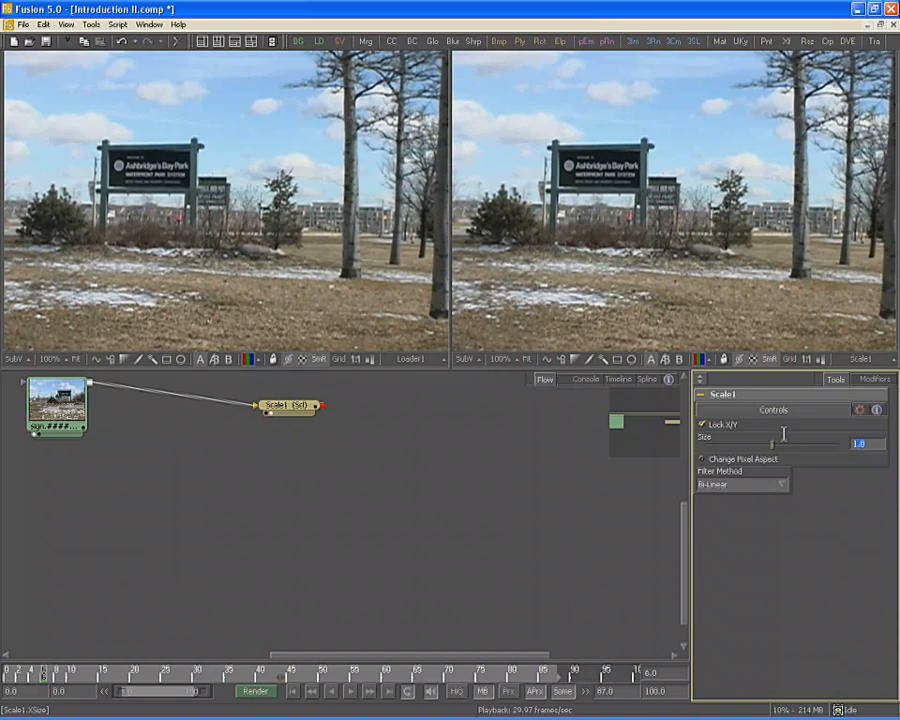
type("0.5")
key("Return")
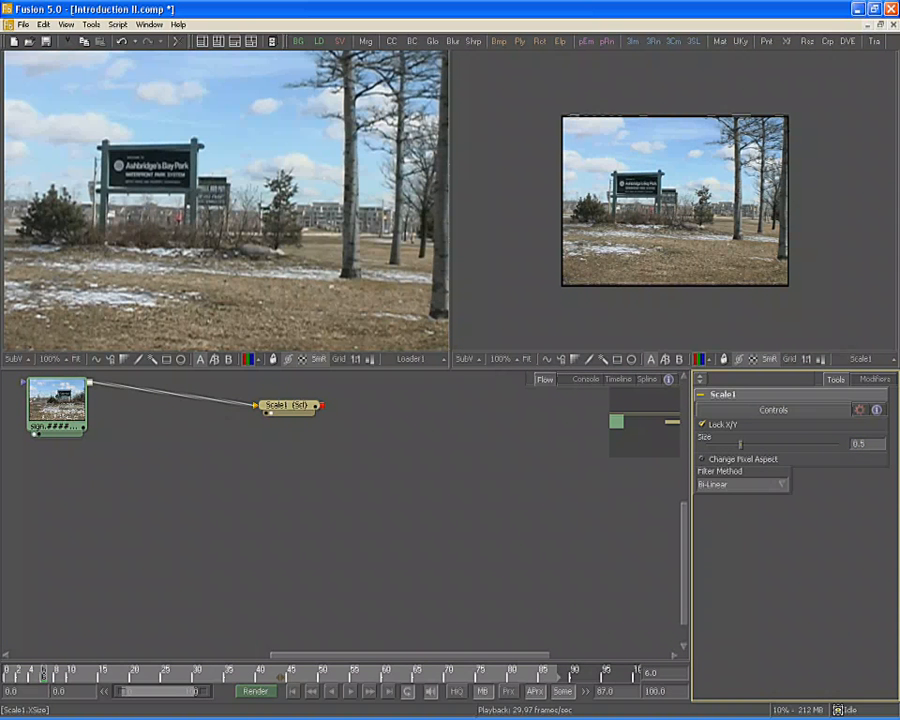
left_click(871, 443)
Step: Add a Brightness / Contrast tool after the Scale tool and space it farther along the flow
left_click(89, 25)
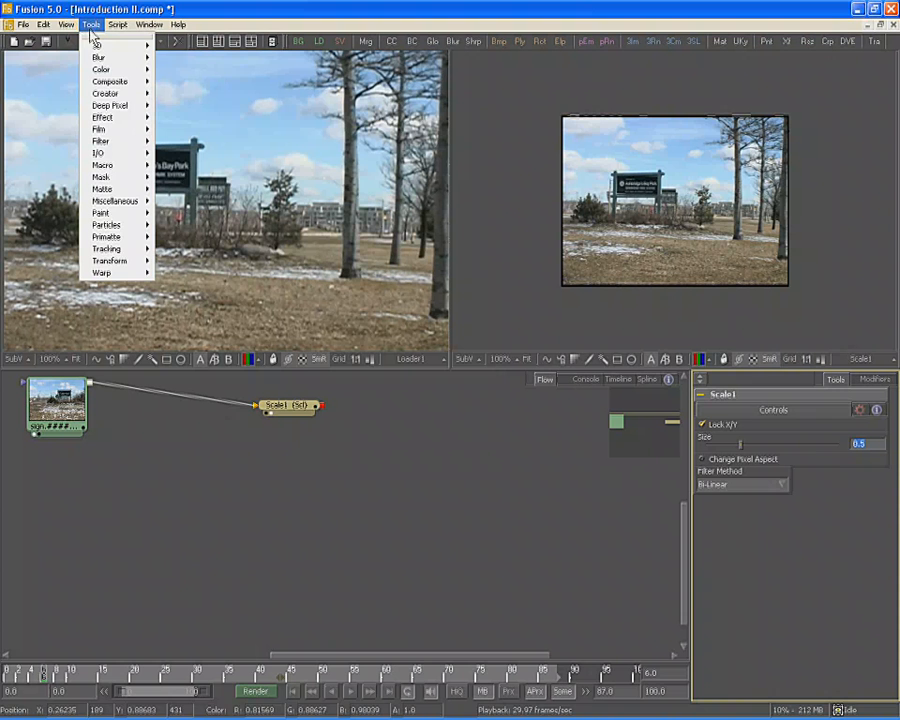
mouse_move(108, 69)
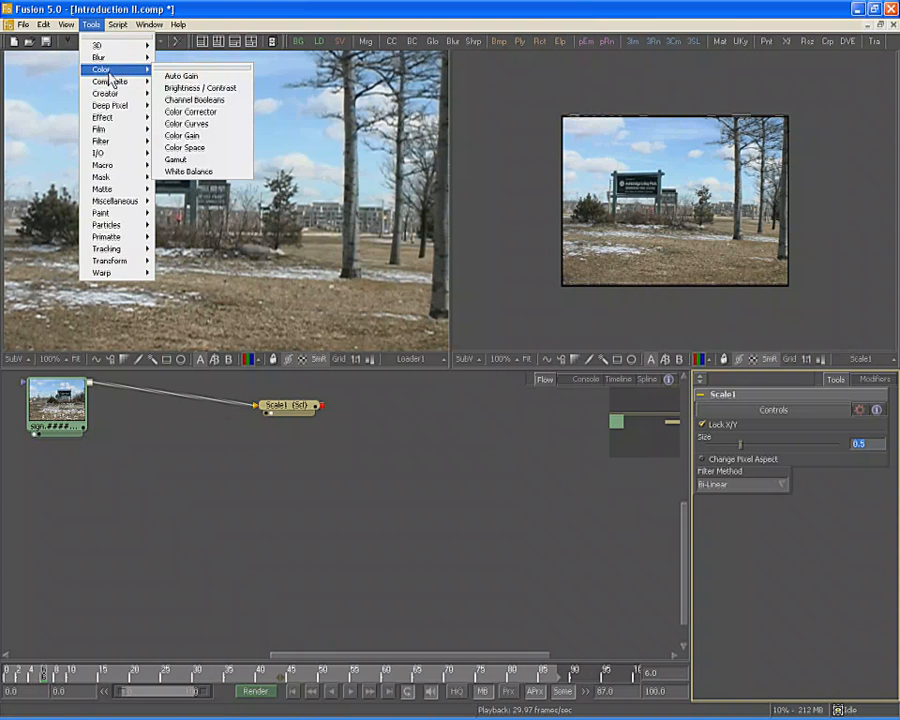
left_click(243, 89)
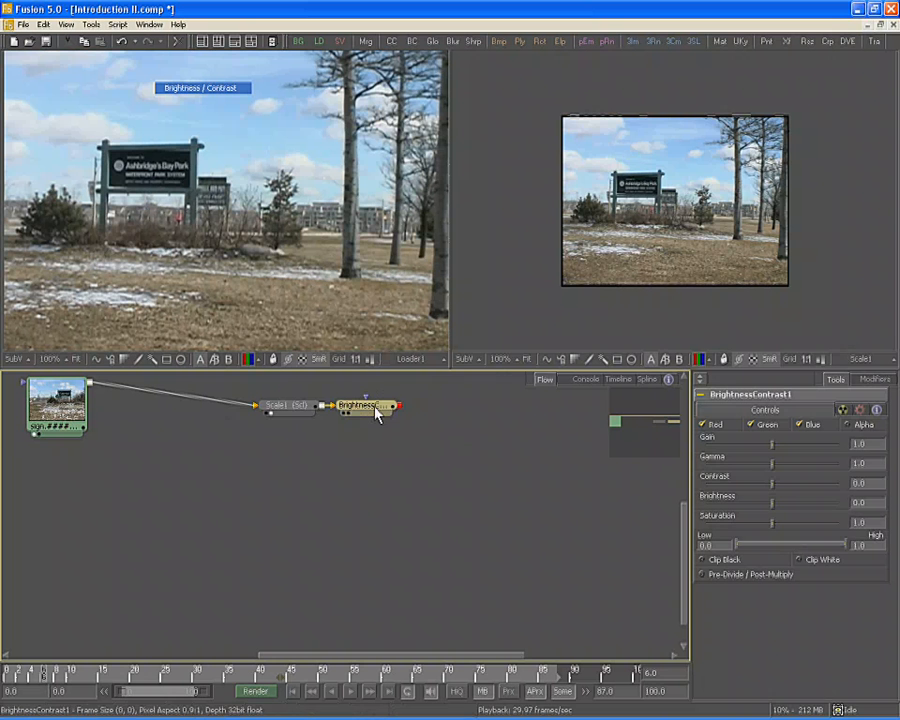
left_click_drag(378, 413, 448, 412)
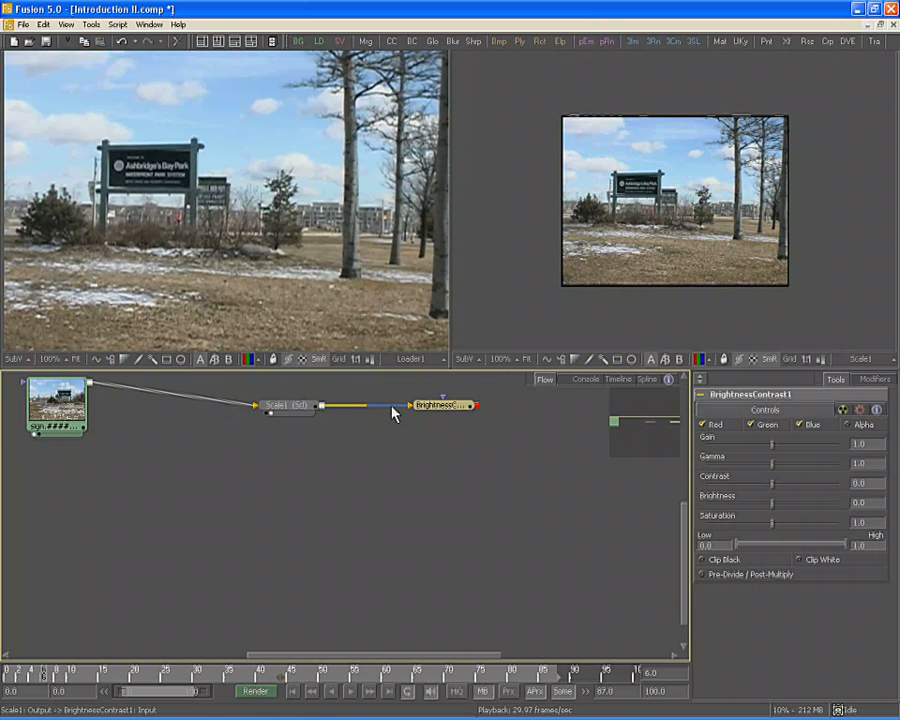
Step: Show the Brightness / Contrast result in the second display view and set its gain to about 1.44
left_click_drag(448, 405, 621, 237)
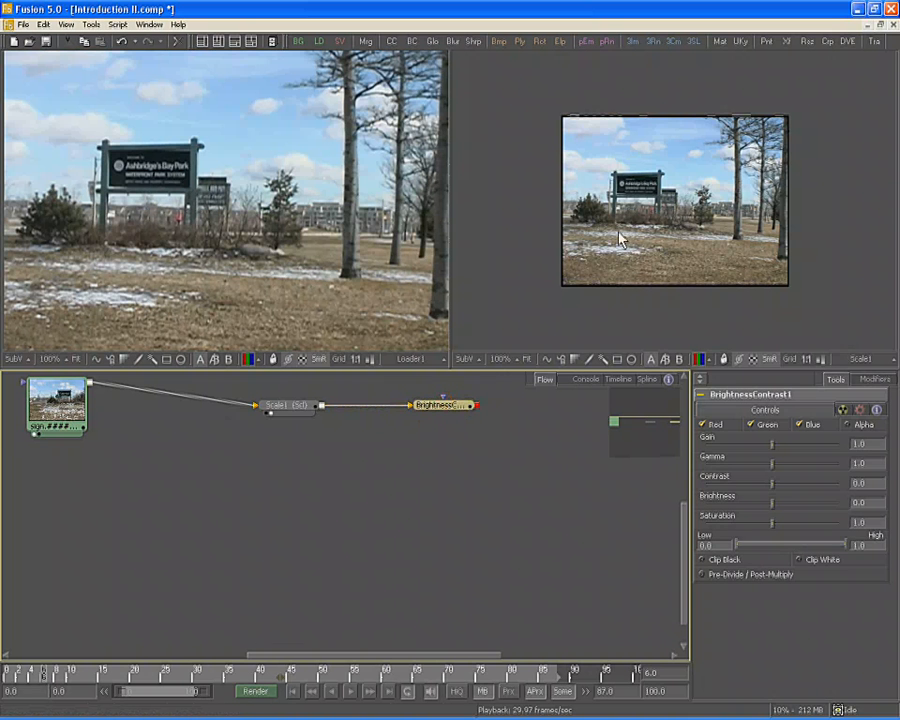
left_click(811, 446)
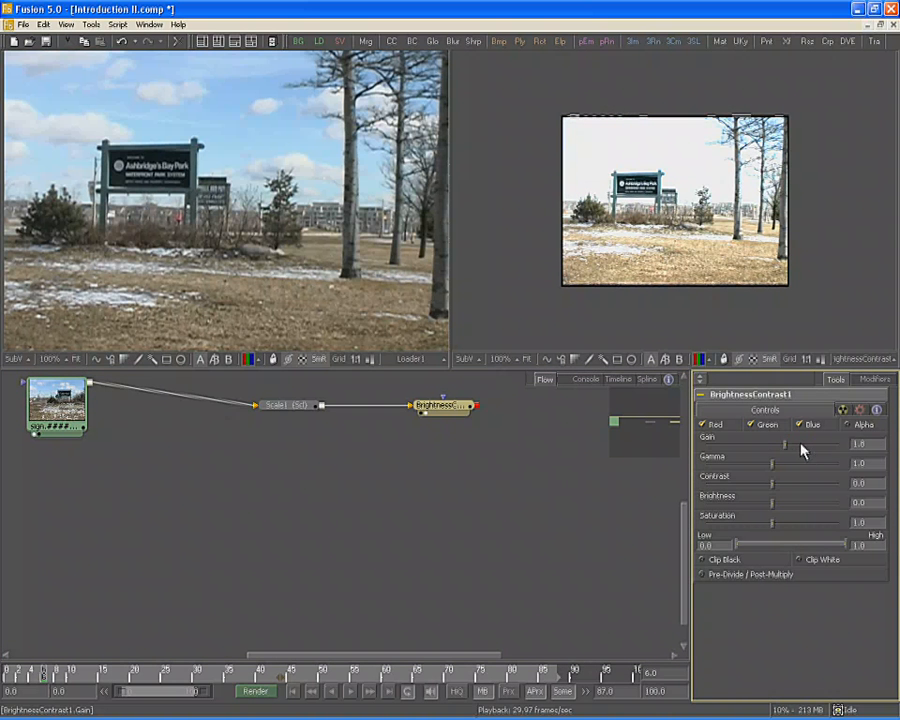
left_click(780, 443)
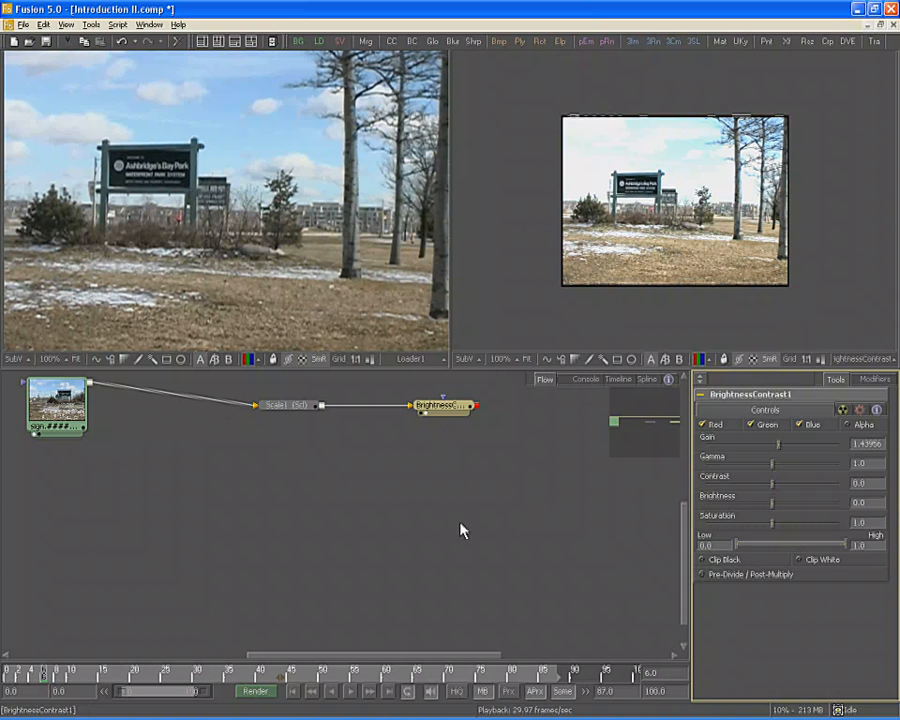
Step: Play back the composition, stop at frame 14 and toggle the high-quality mode
left_click(353, 691)
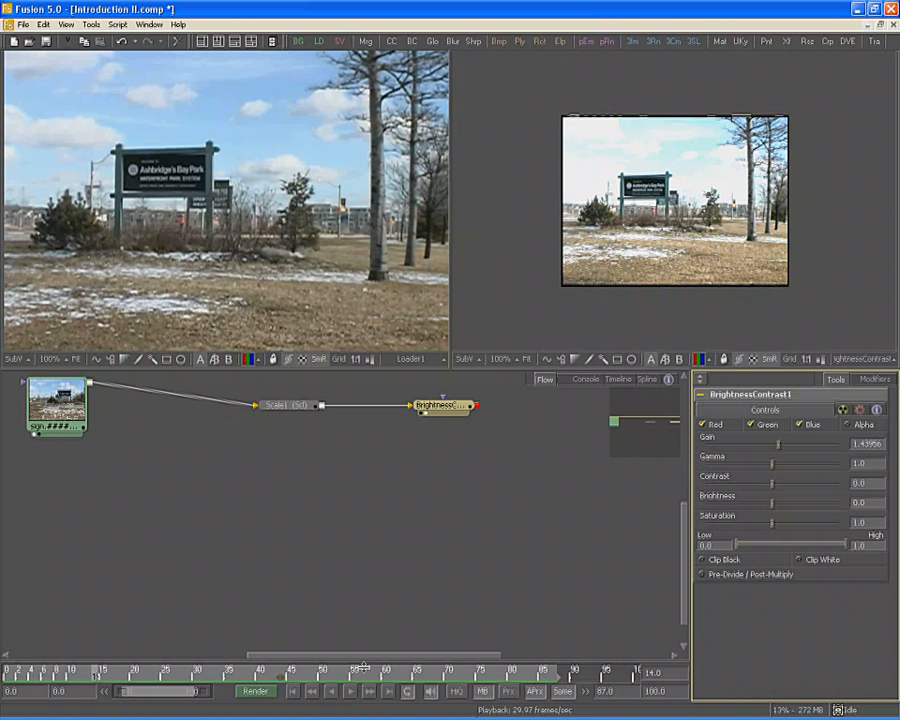
left_click(456, 692)
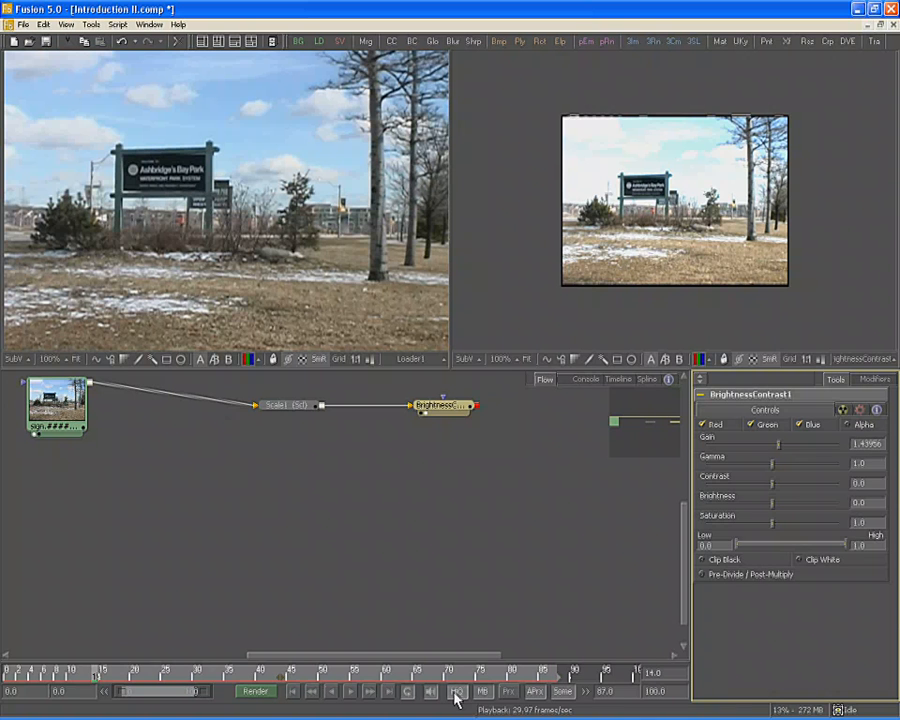
Step: Toggle the high-quality mode again and look over the Brightness / Contrast tool's preview creation options without choosing one
left_click(455, 692)
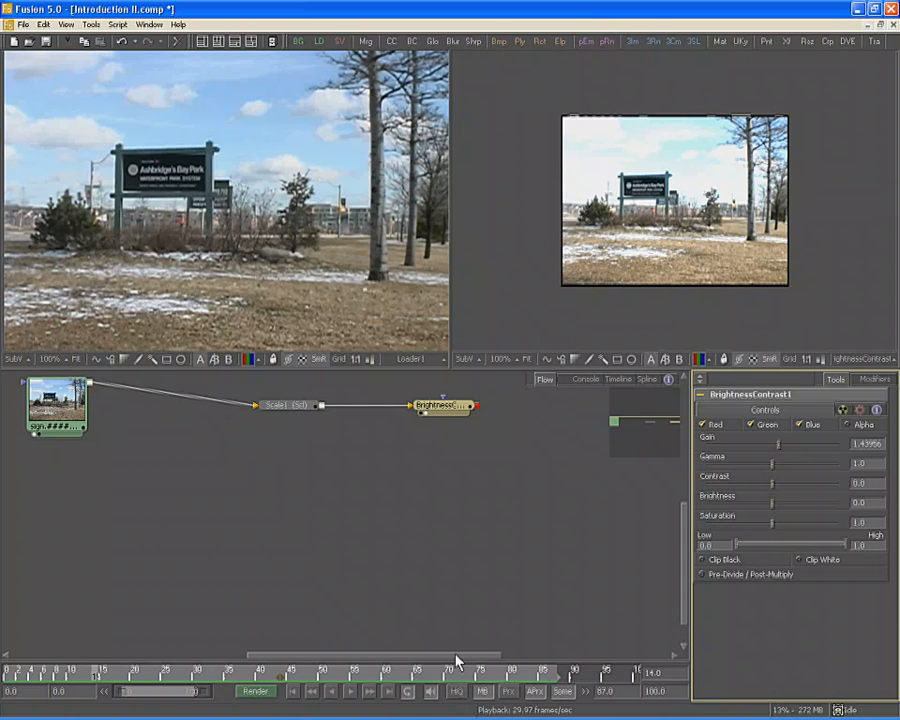
right_click(446, 410)
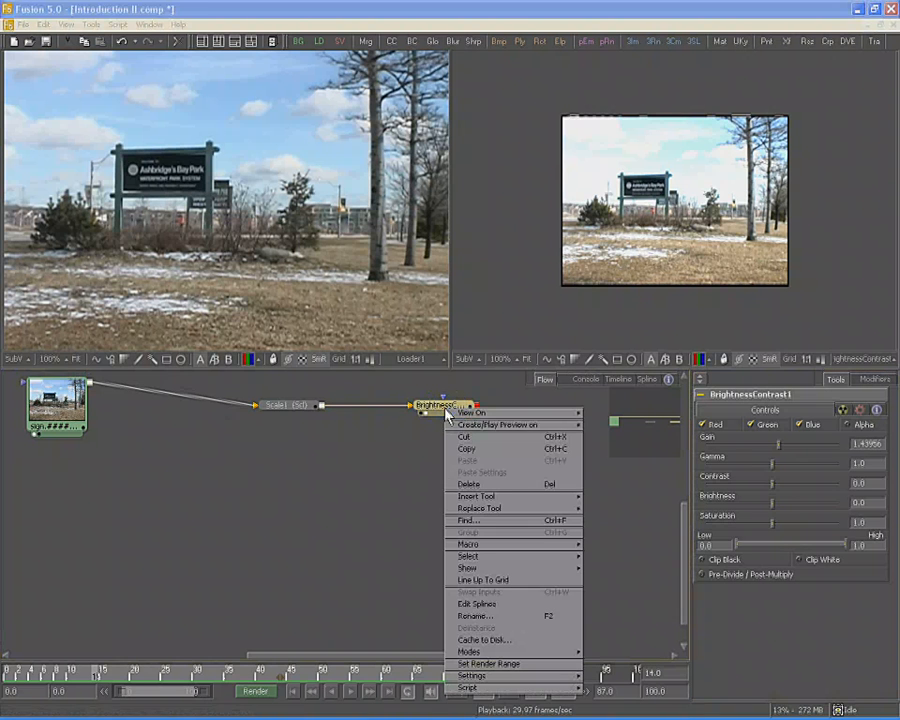
mouse_move(459, 428)
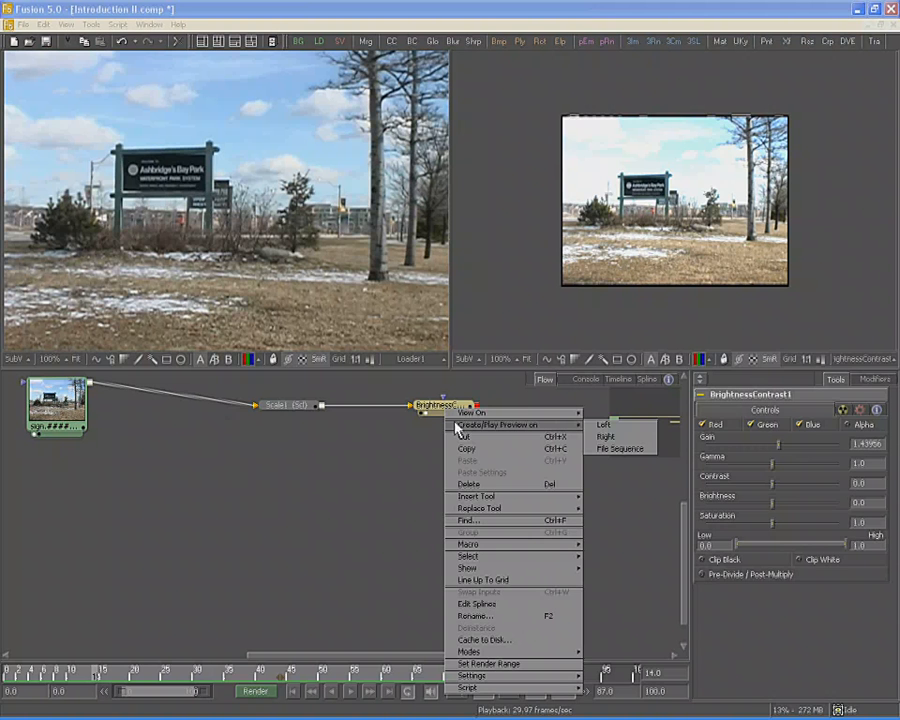
left_click(396, 450)
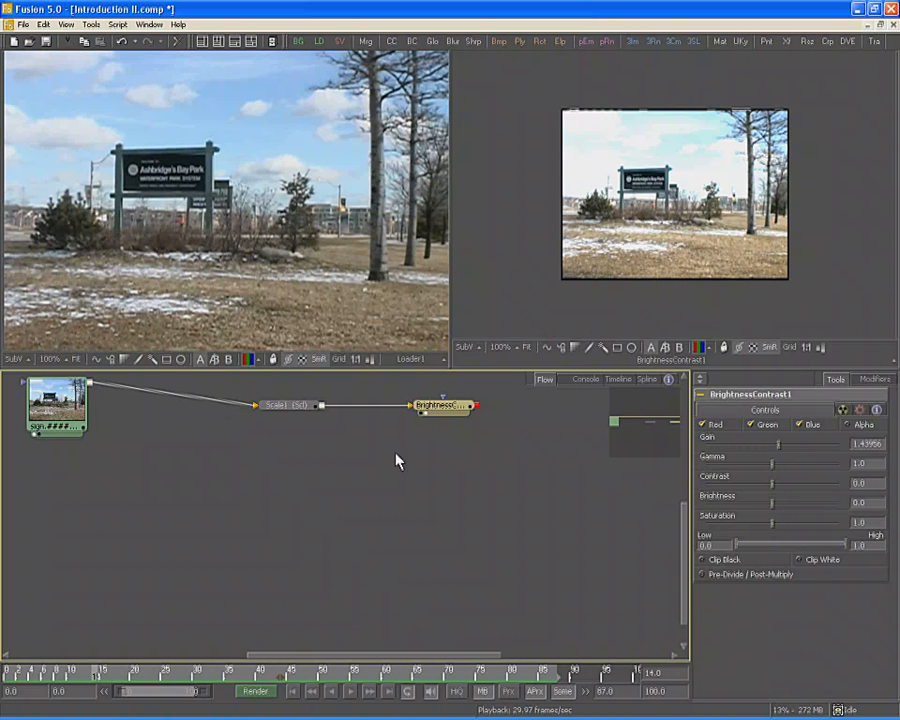
Step: Add a Saver after the Brightness / Contrast tool, writing sign.0001.jpg to the Sign Proxy folder, and space it farther along the flow
left_click(340, 44)
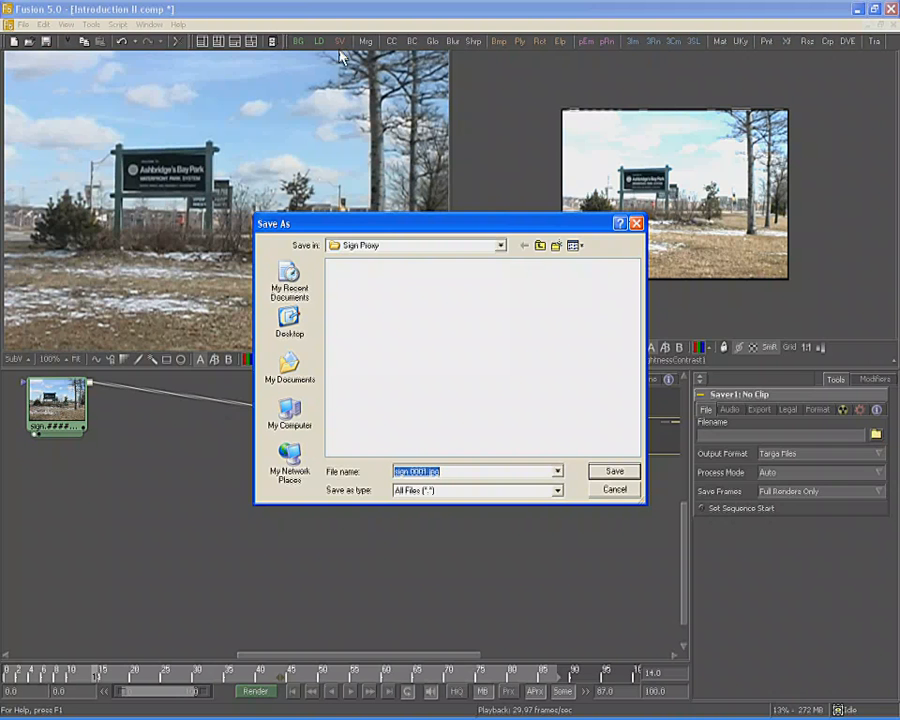
left_click(375, 245)
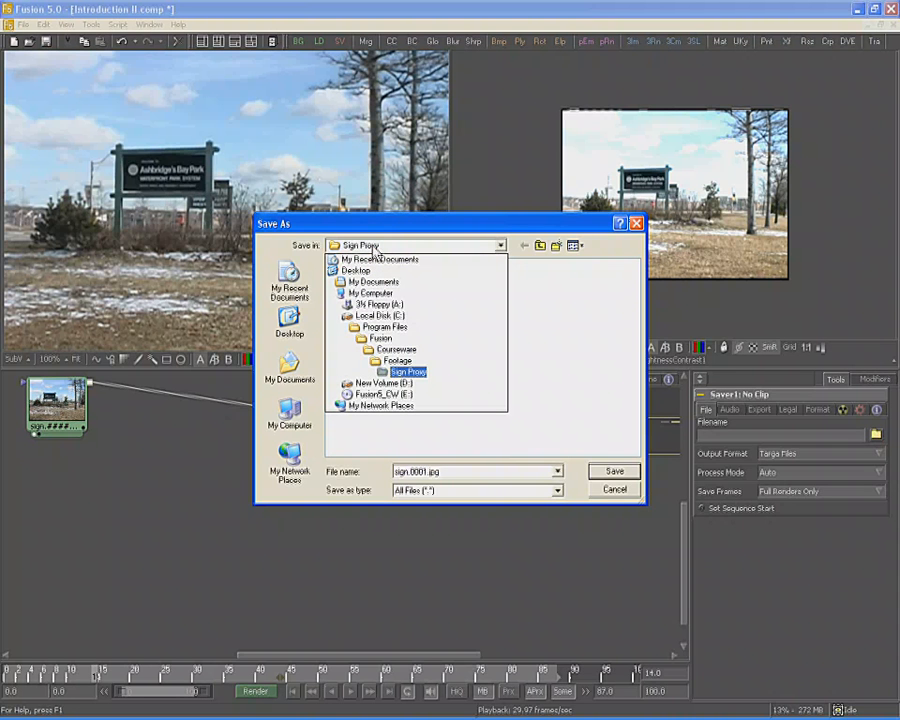
left_click(402, 373)
double_click(455, 470)
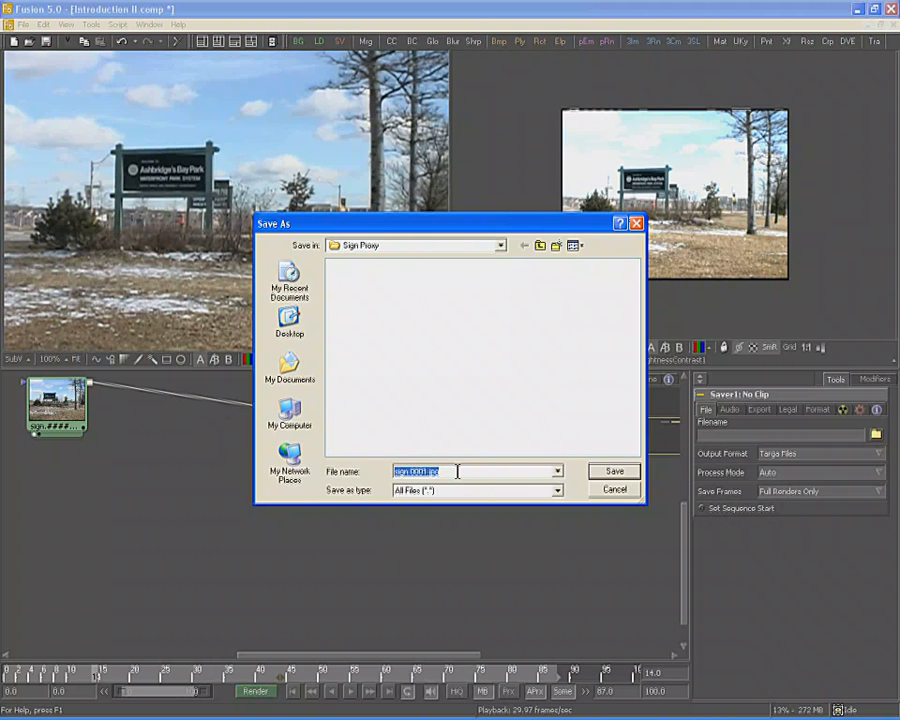
left_click(460, 471)
left_click(611, 477)
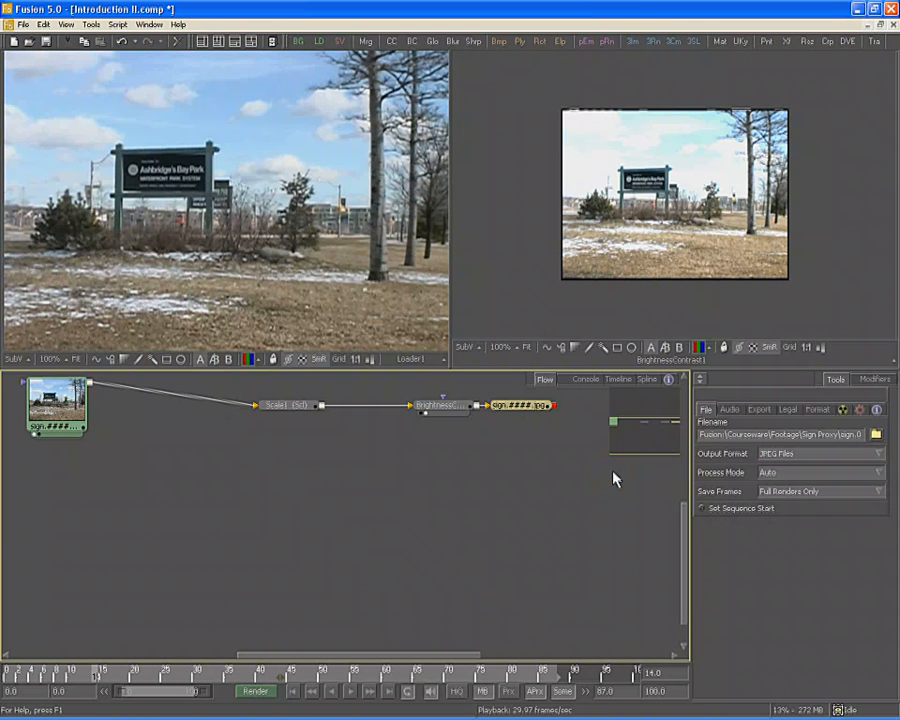
left_click_drag(518, 406, 558, 407)
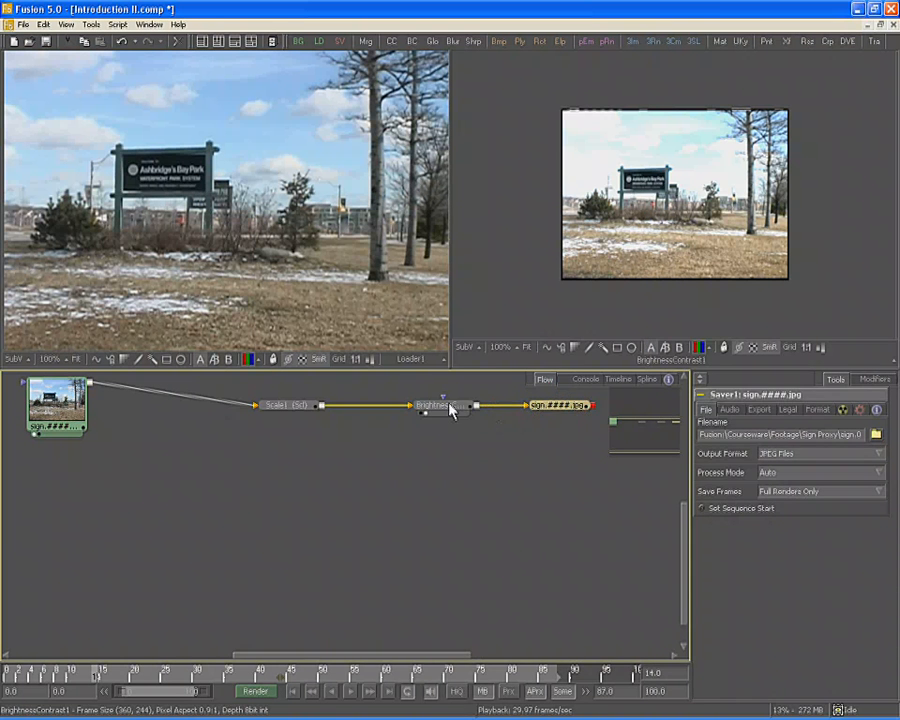
Step: Review the Saver's output formats, keeping JPEG Files, and display the JPEG format settings
mouse_move(450, 409)
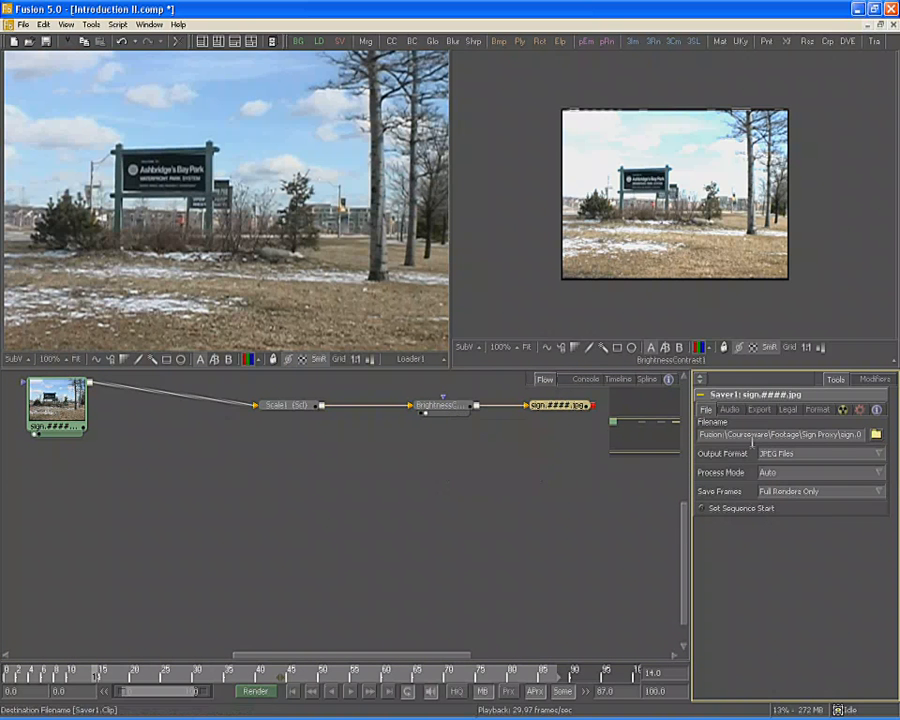
left_click(795, 456)
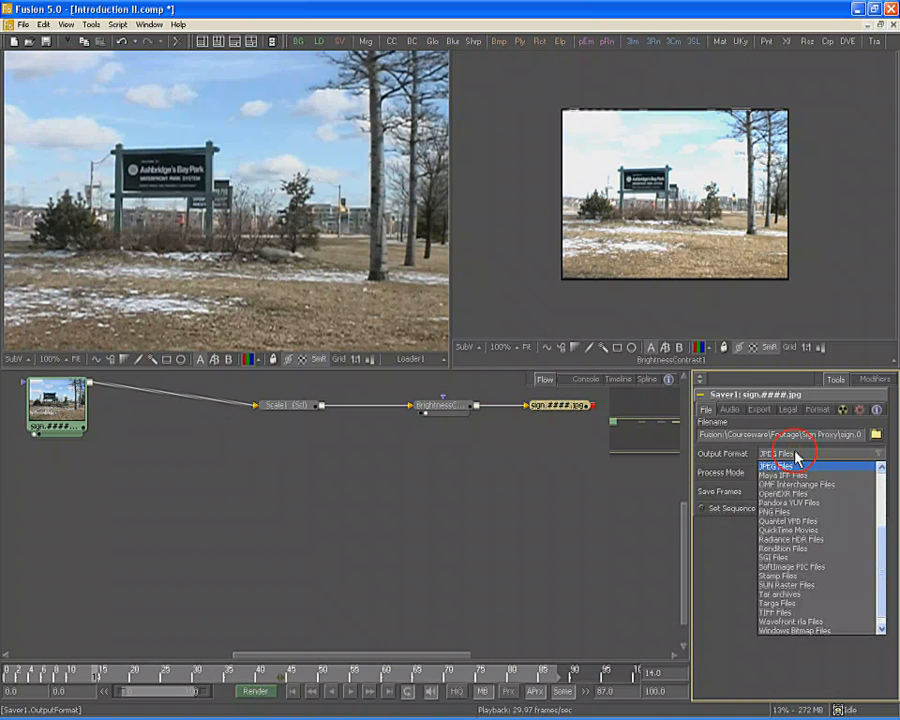
left_click(795, 456)
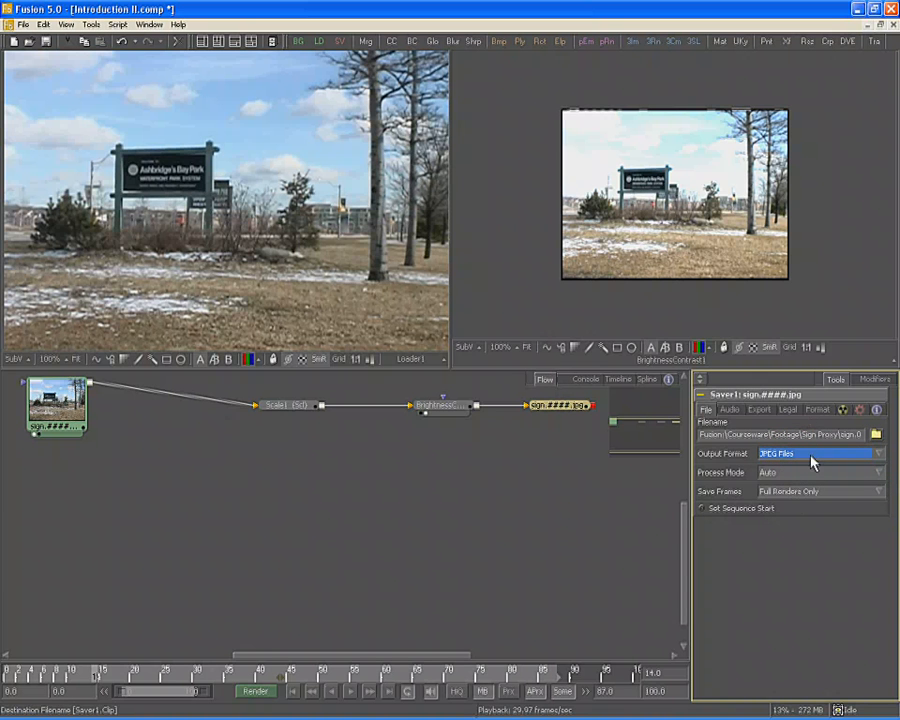
left_click(813, 456)
left_click(760, 462)
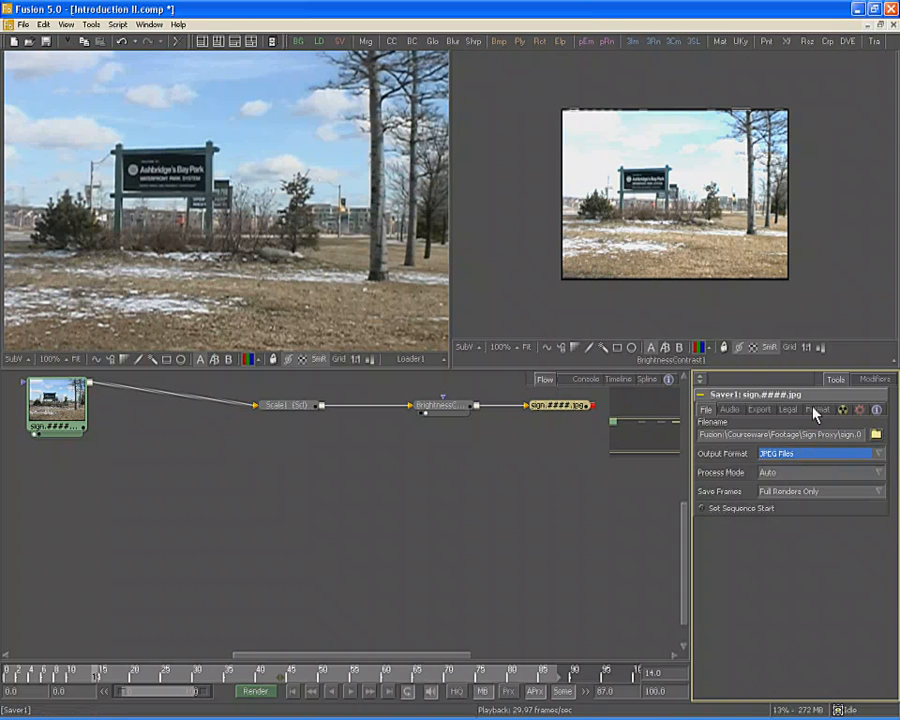
left_click(813, 409)
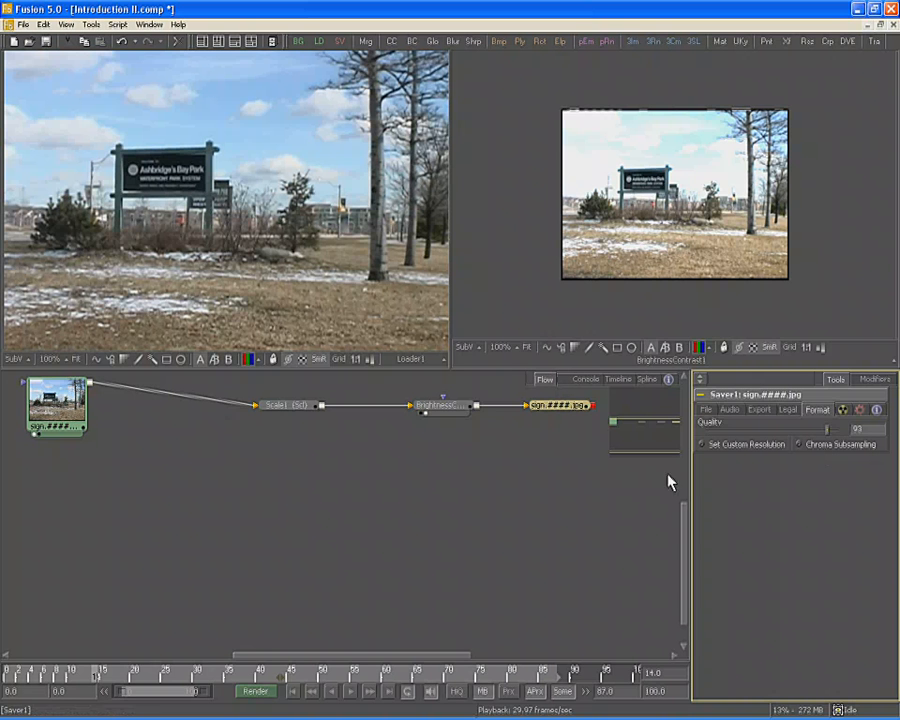
Step: Compare the Preview and Final render configurations, render frames 0 to 87 with Final, and dismiss the completion notice
left_click(255, 692)
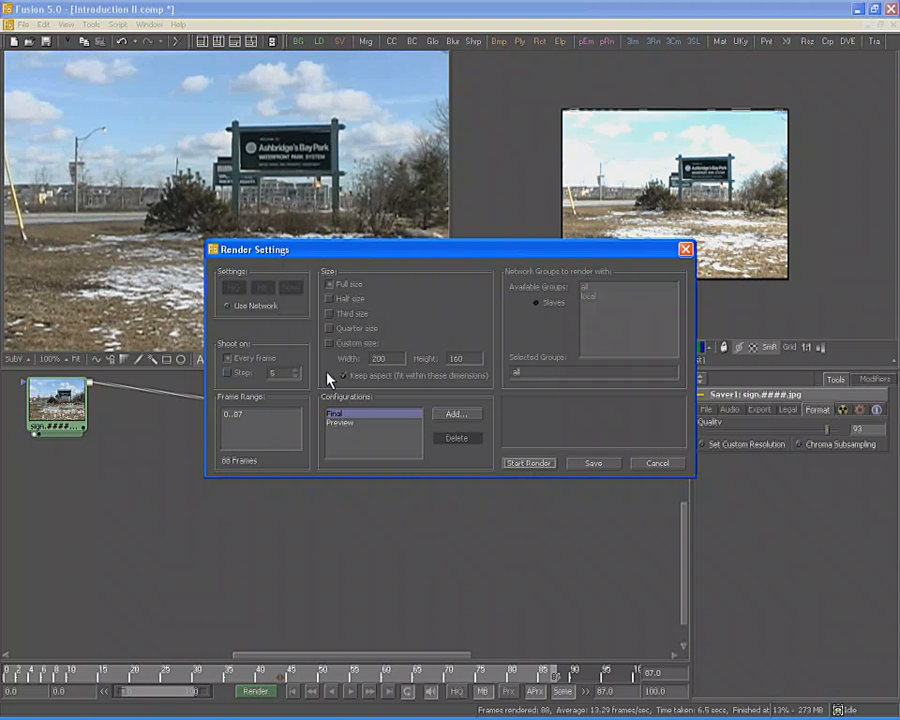
left_click(337, 424)
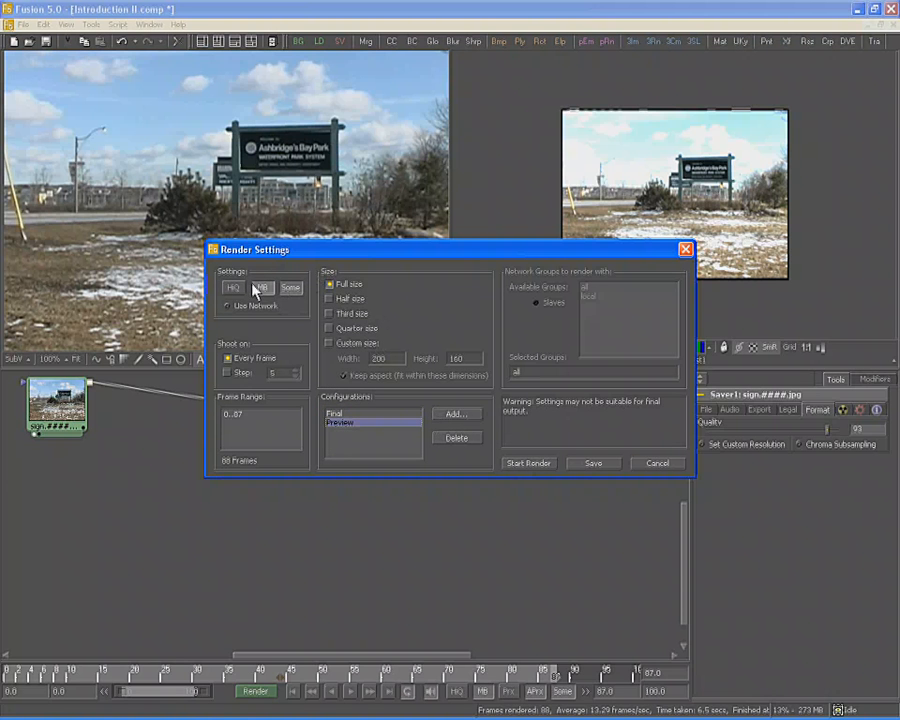
left_click(334, 413)
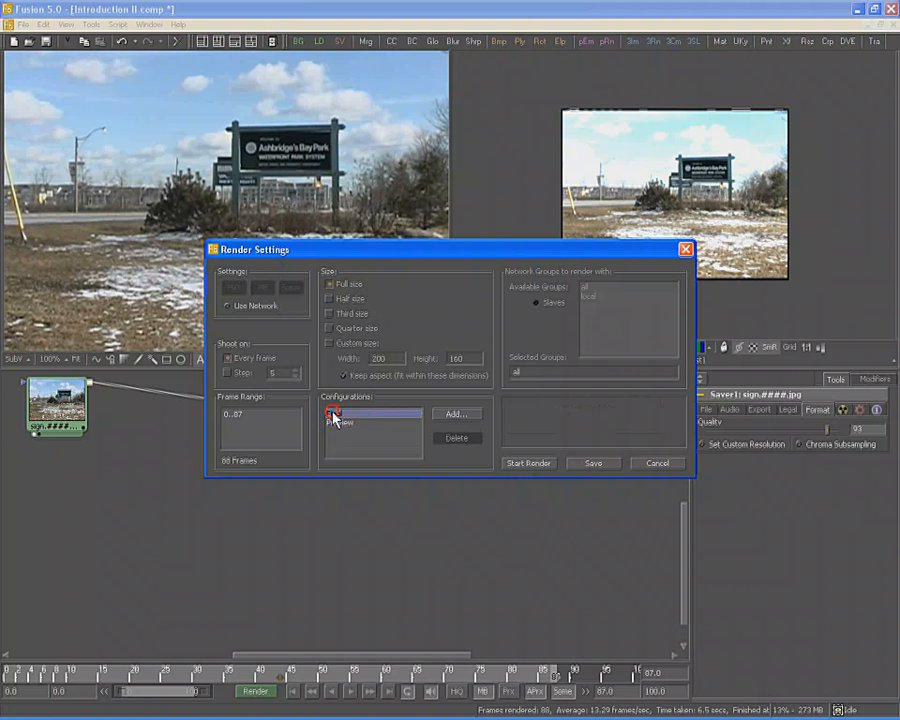
left_click(520, 466)
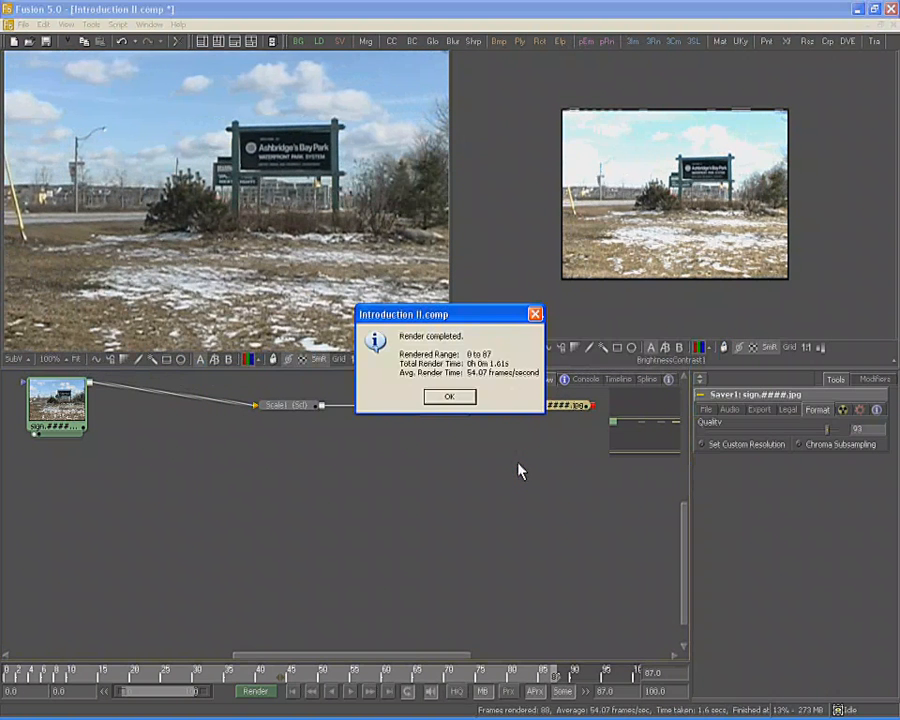
left_click(446, 398)
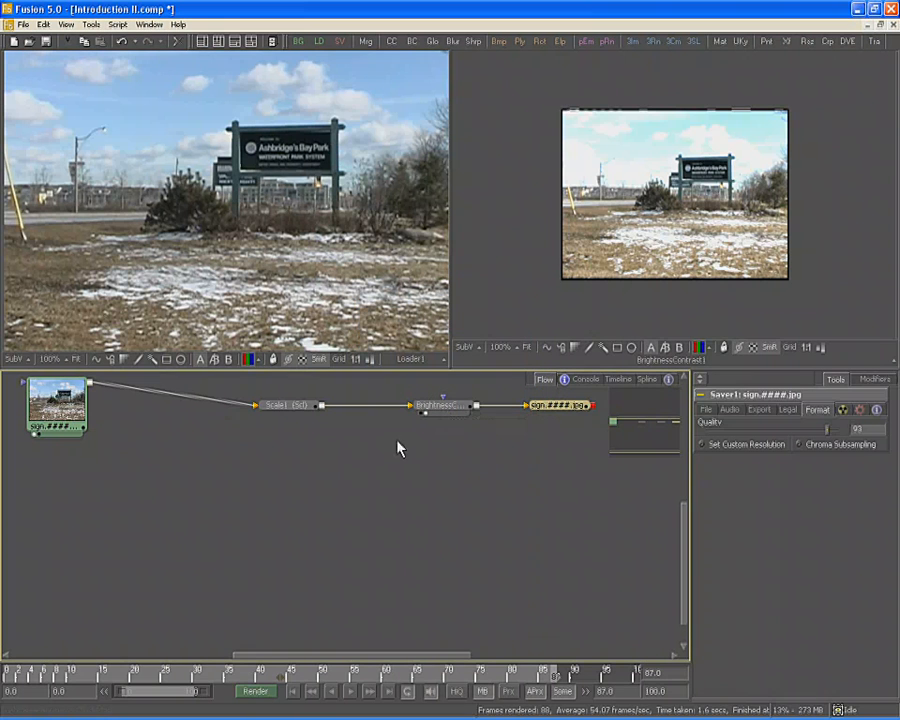
Step: Load the Saver's rendered sequence in the first display view and play it back
left_click(572, 410)
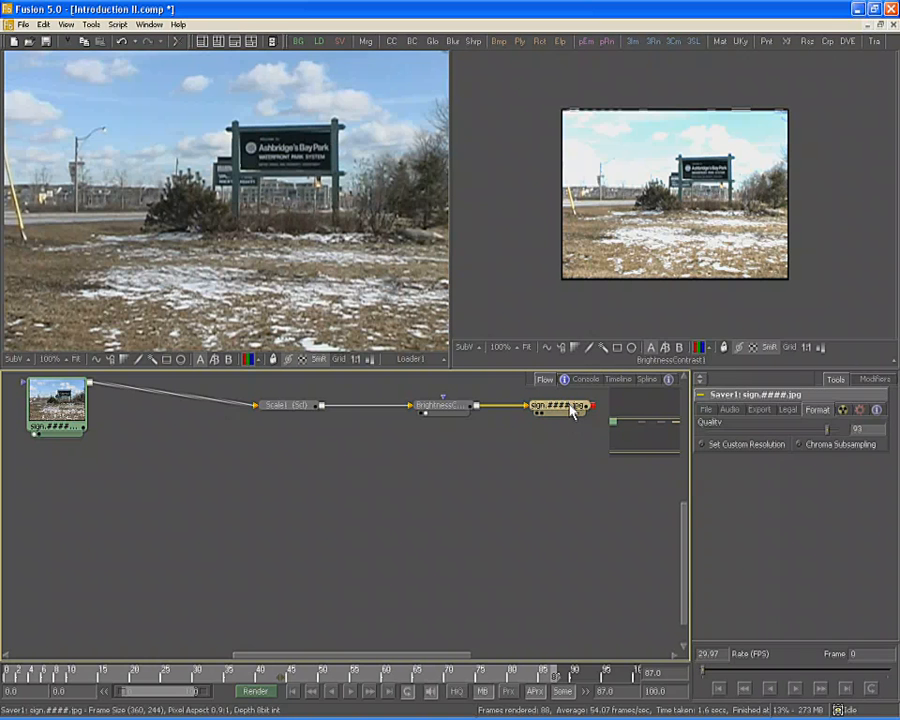
left_click(797, 689)
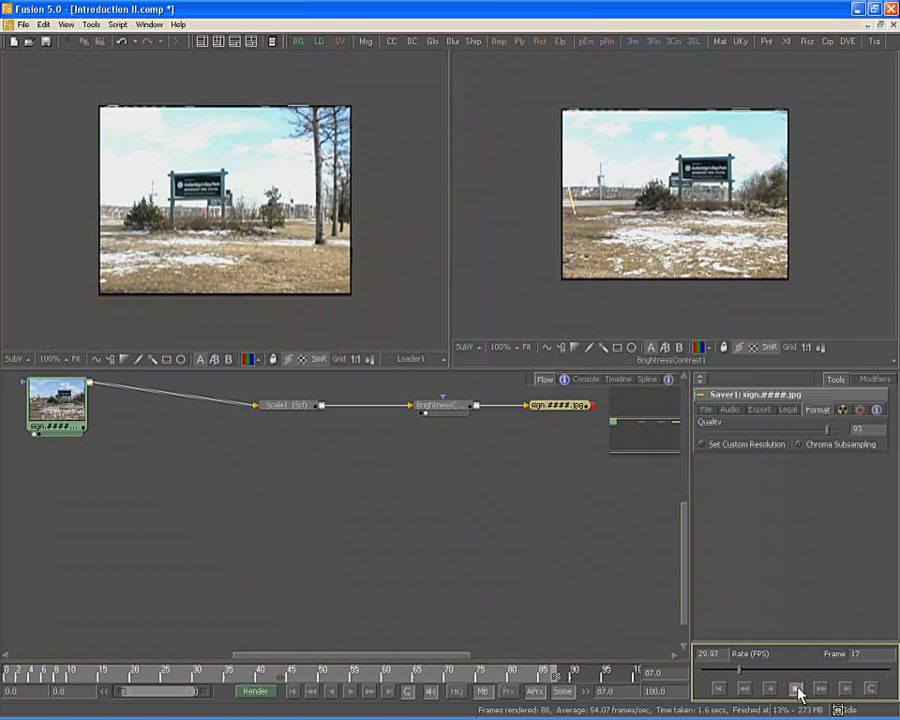